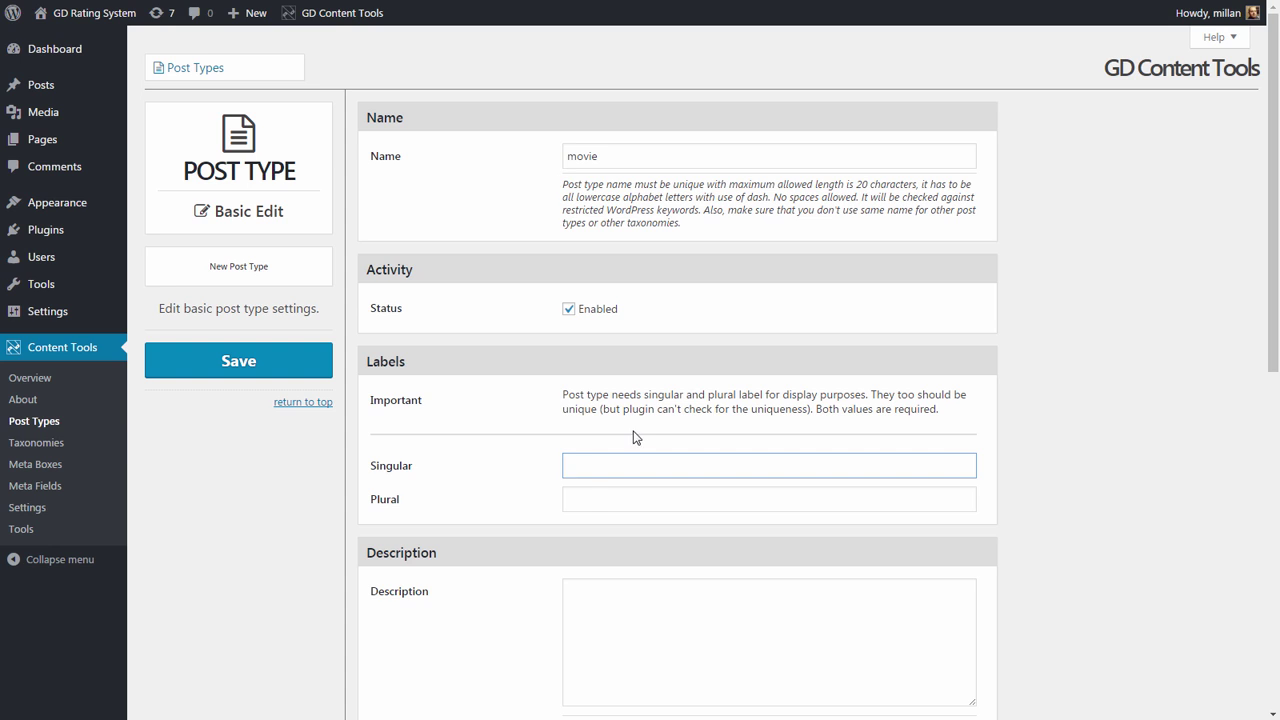
# - Enter Movie as the singular label and Movies as the plural label of the new post type
pyautogui.write('Movie')
pyautogui.press('Tab')
pyautogui.write('Mo')
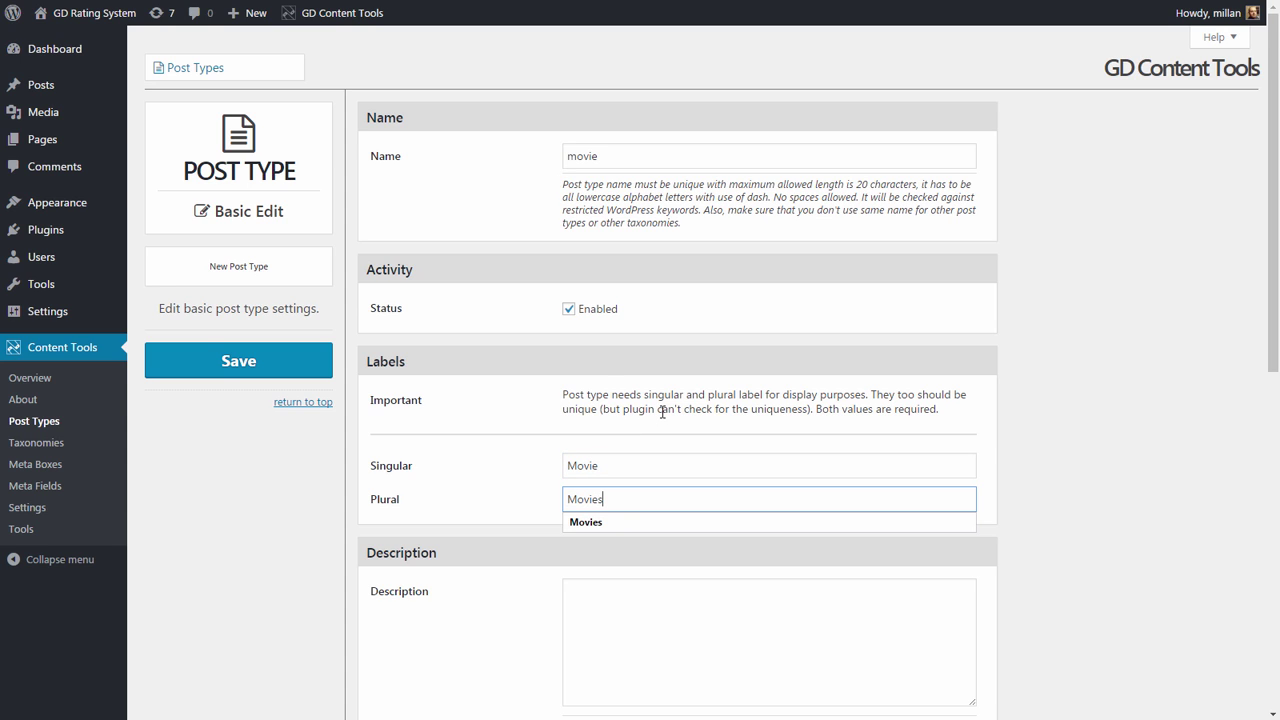
pyautogui.write('vies')
pyautogui.click(491, 428)
# - Keep Dashicon as the post type's icon type and choose Media Video as its dashicon
pyautogui.scroll(-3, 491, 430)
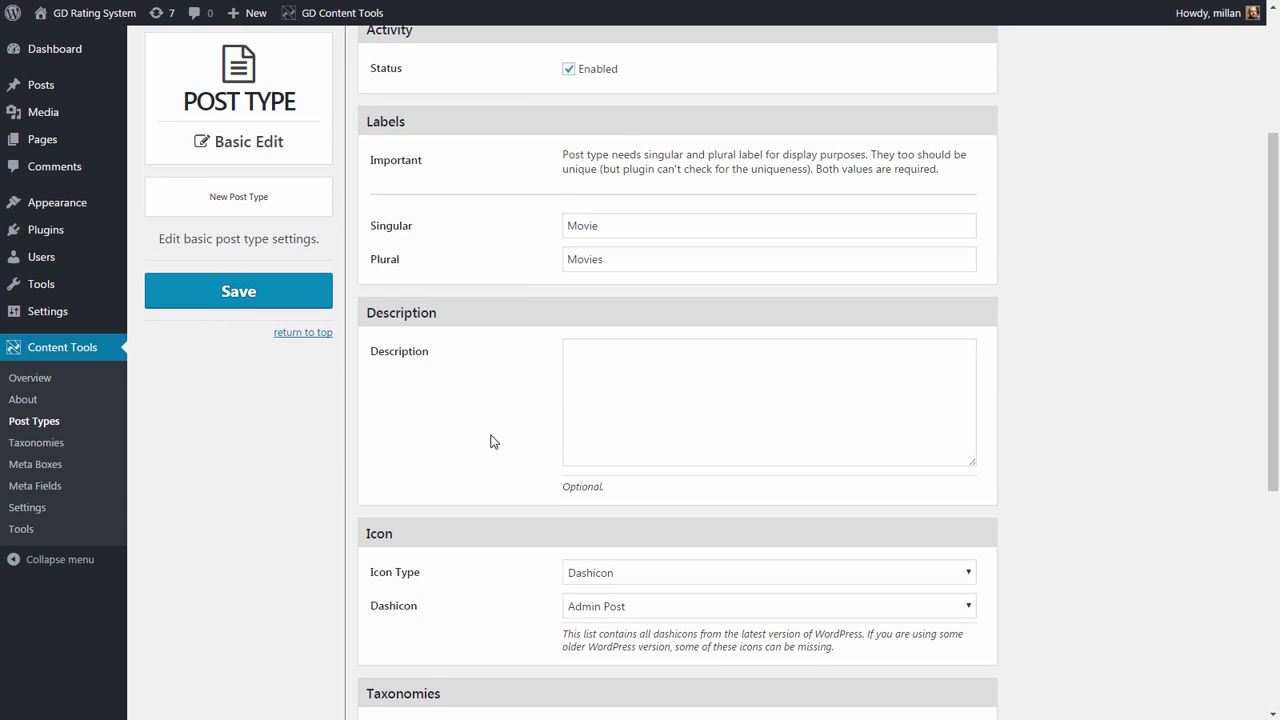
pyautogui.scroll(-3, 485, 430)
pyautogui.scroll(6, 485, 430)
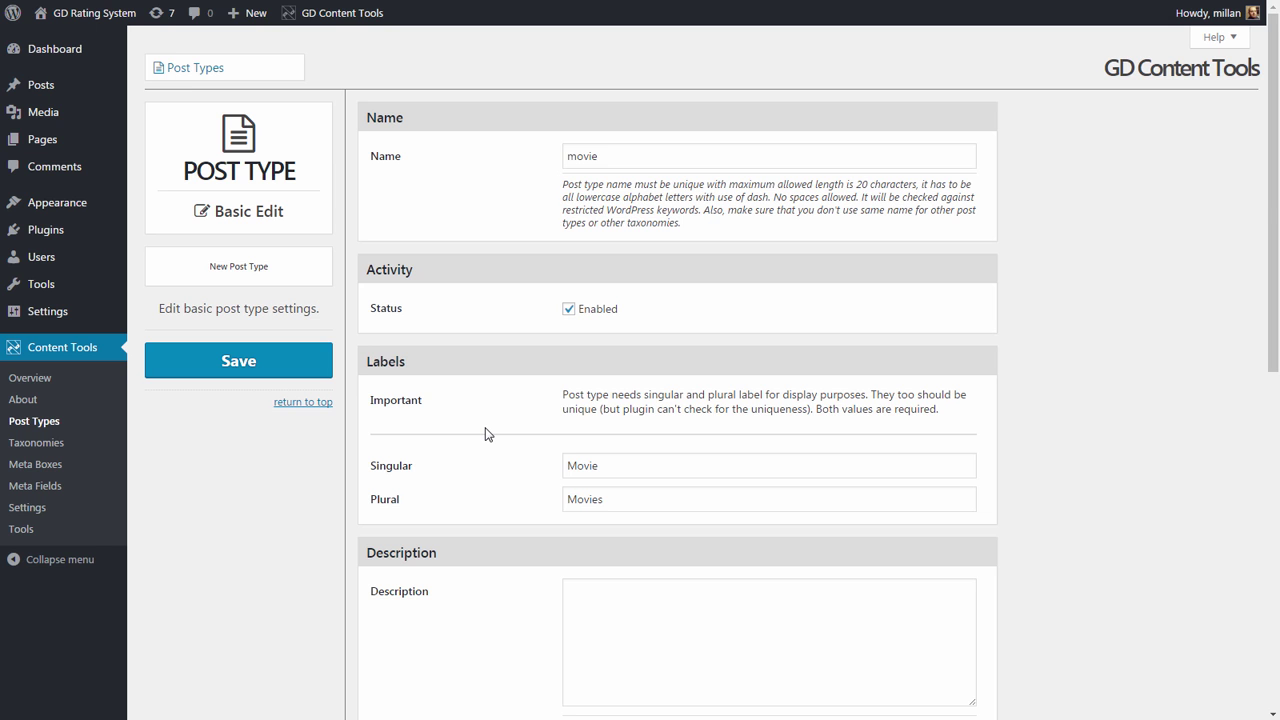
pyautogui.scroll(-5, 485, 433)
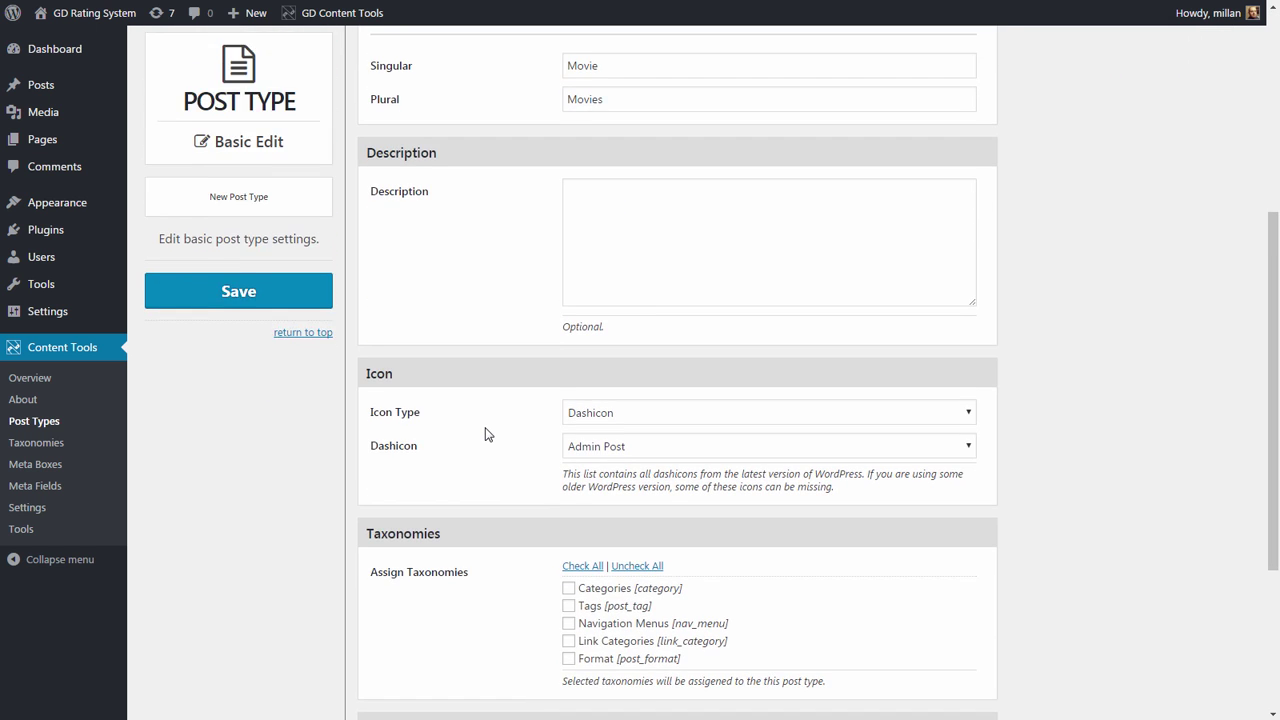
pyautogui.scroll(-2, 486, 434)
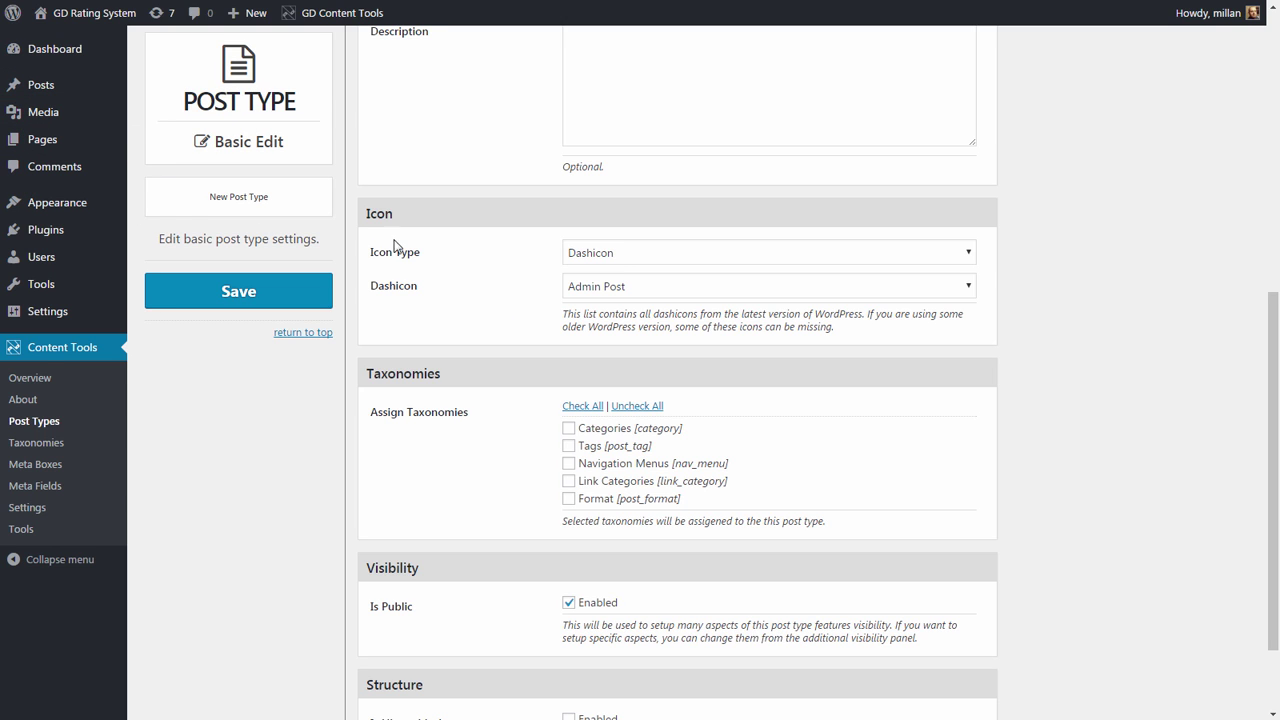
pyautogui.click(747, 255)
pyautogui.click(746, 253)
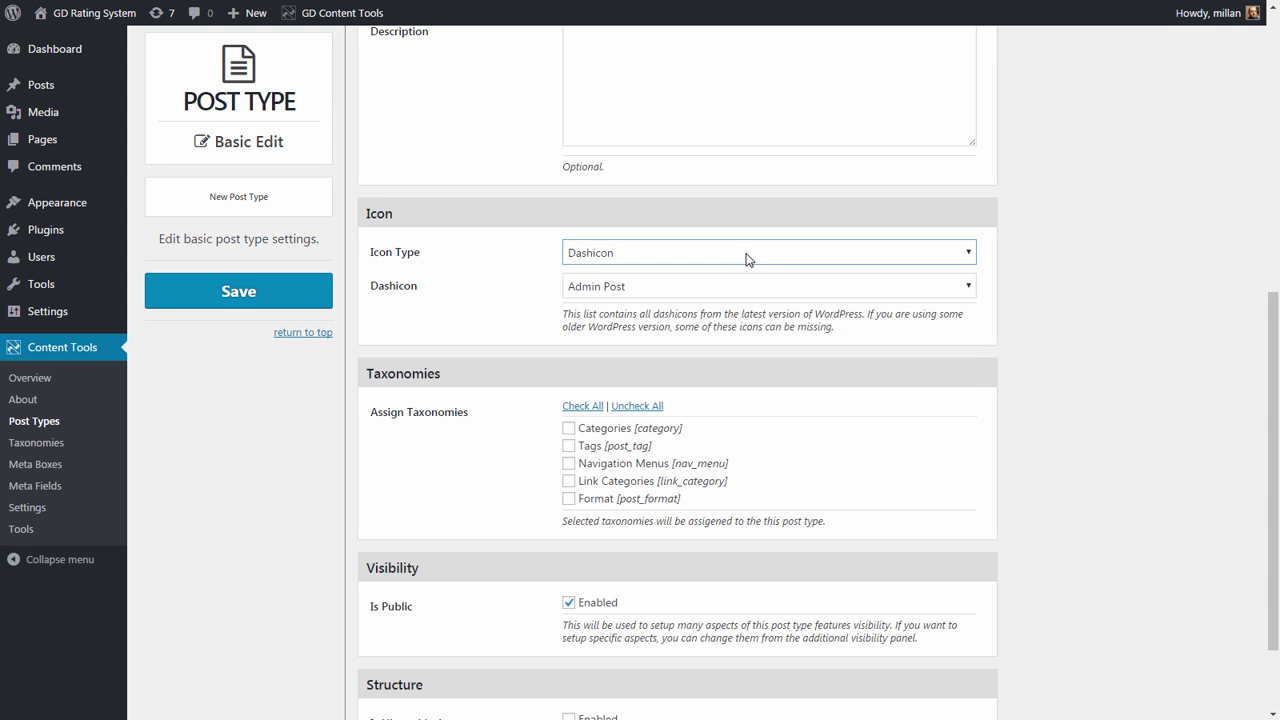
pyautogui.click(751, 286)
pyautogui.moveTo(968, 324); pyautogui.dragTo(963, 503)
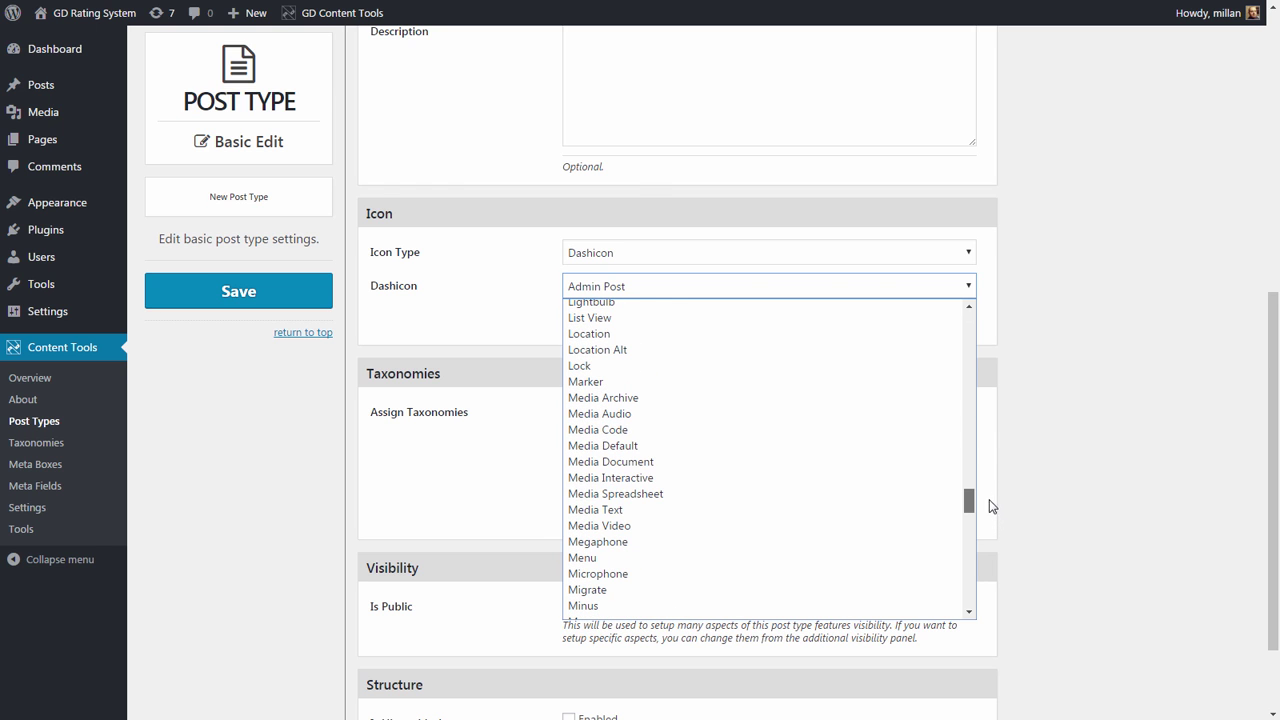
pyautogui.click(686, 526)
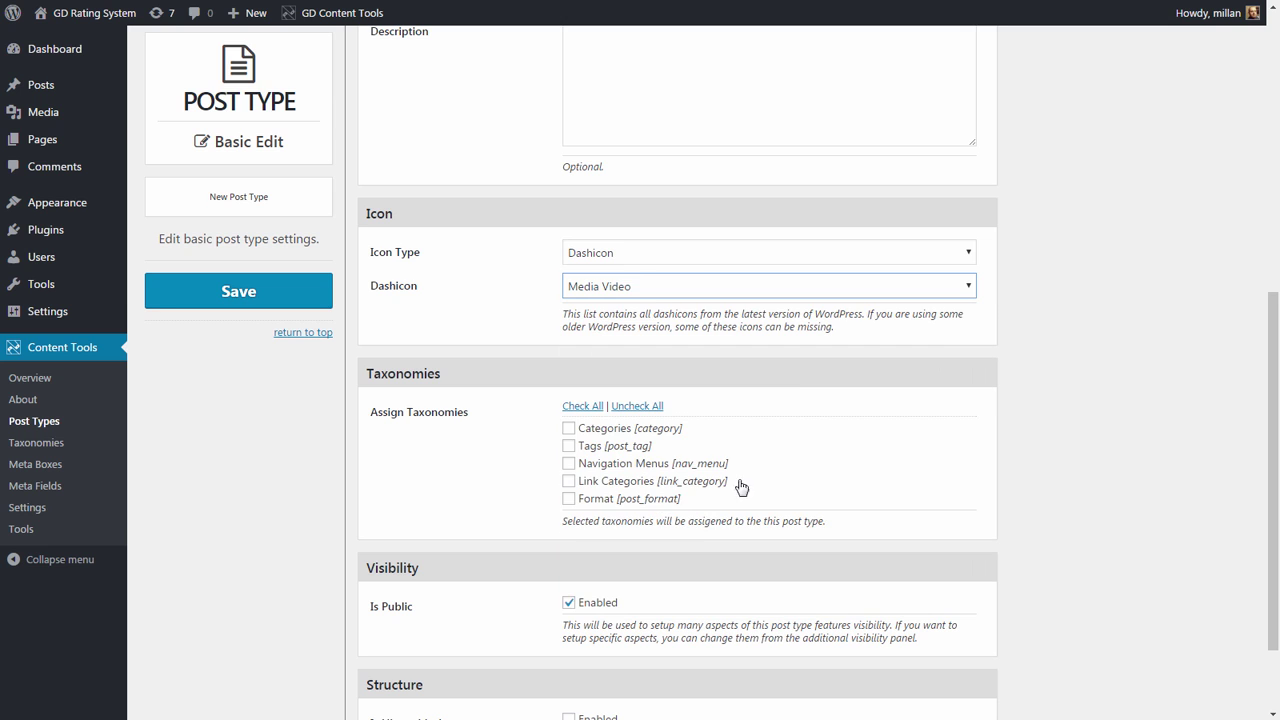
# - Try the Embed, Select Image and Sprite icon types, then return the icon type to Dashicon
pyautogui.click(694, 256)
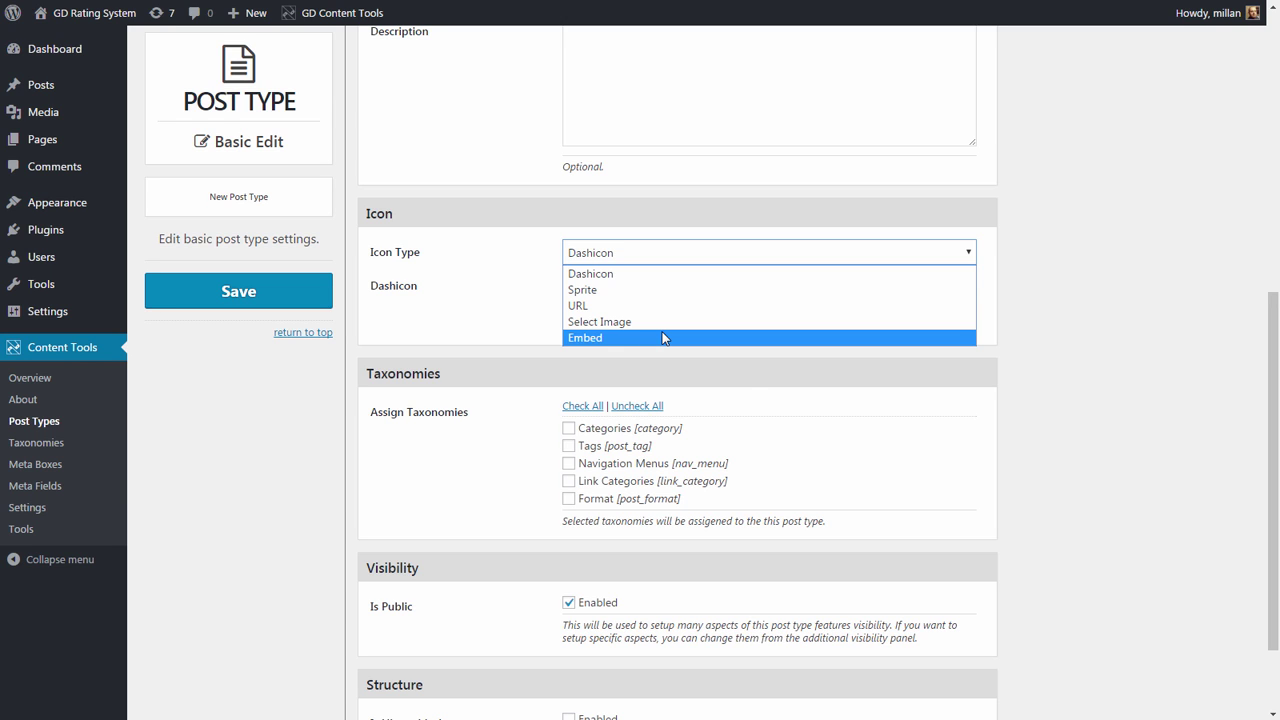
pyautogui.click(750, 386)
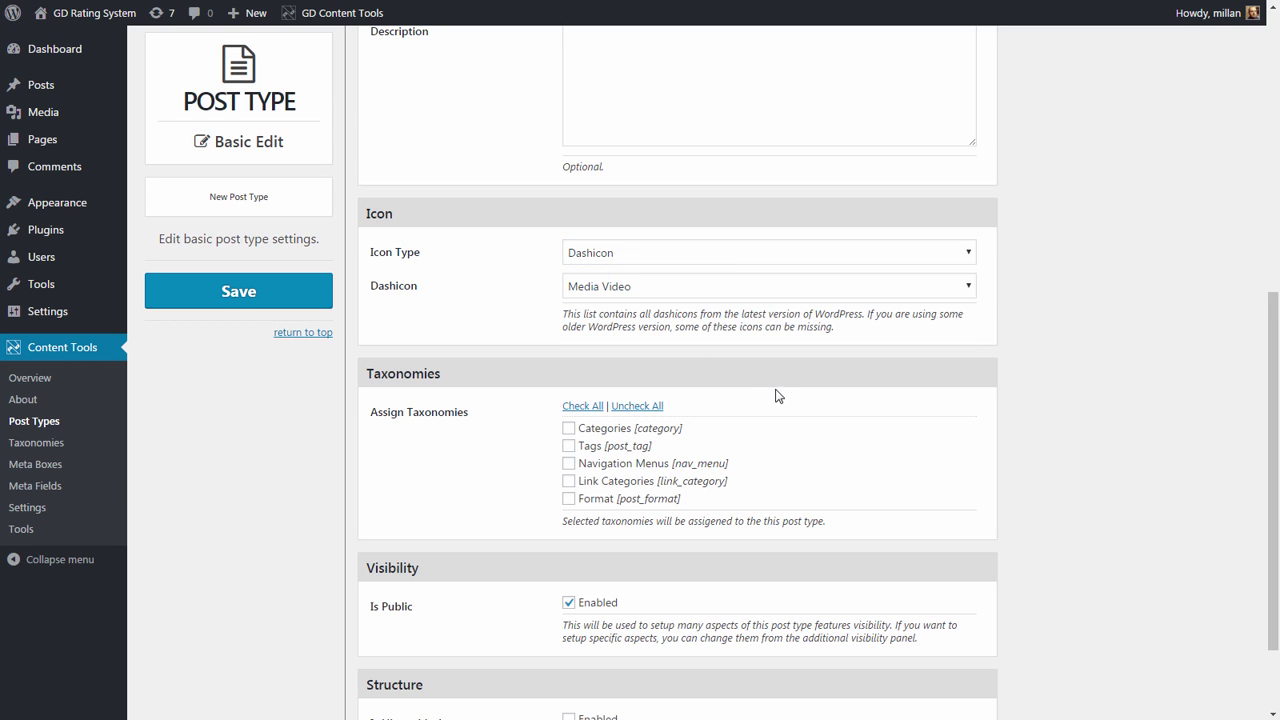
pyautogui.click(722, 259)
pyautogui.click(695, 333)
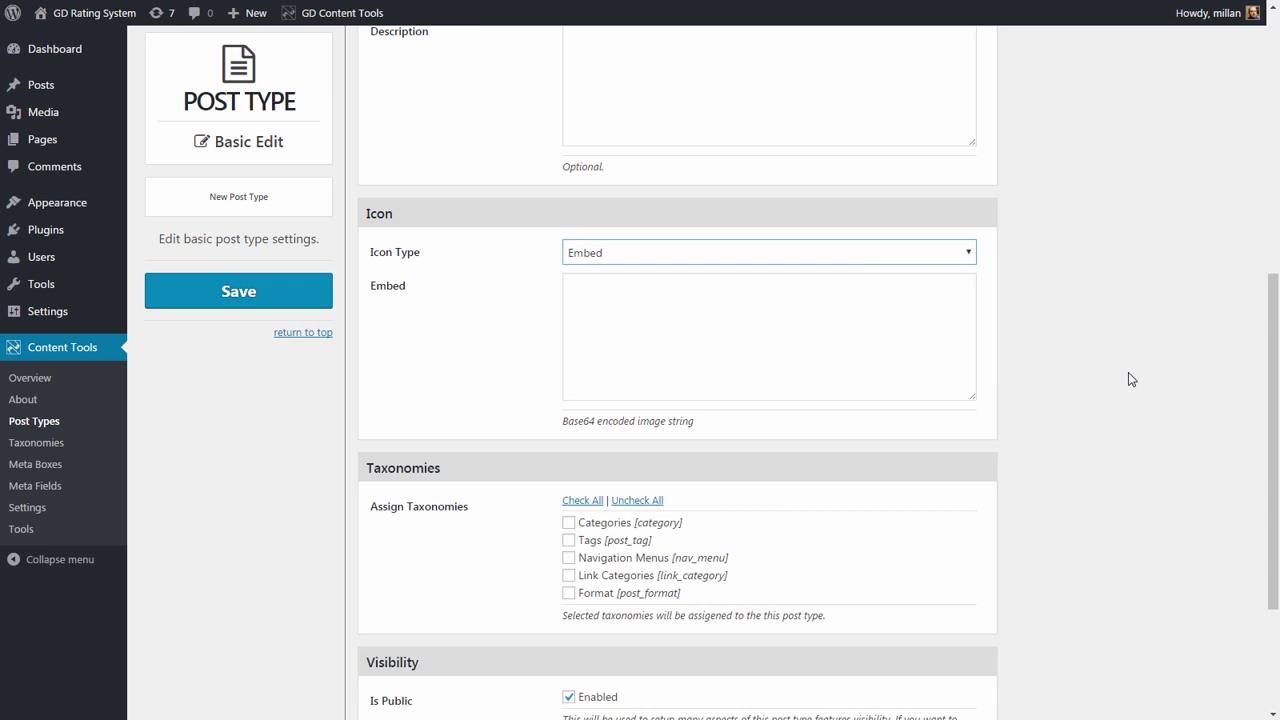
pyautogui.click(917, 349)
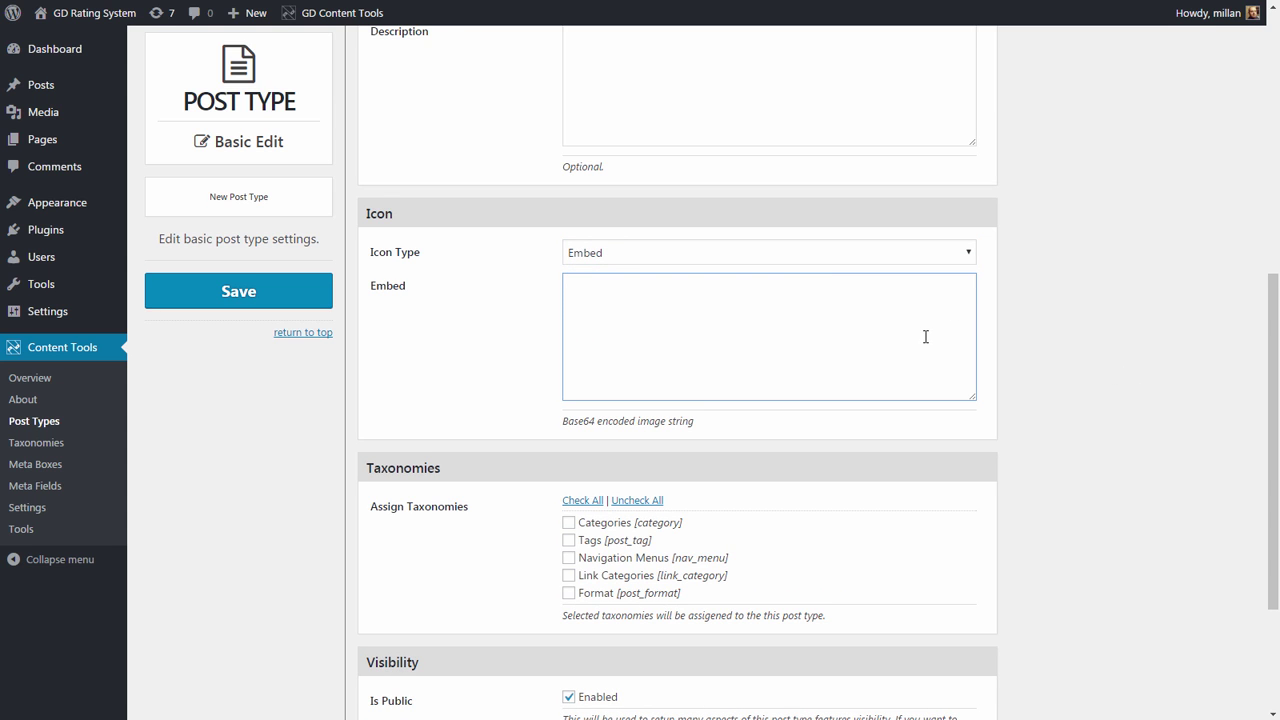
pyautogui.click(813, 255)
pyautogui.click(693, 318)
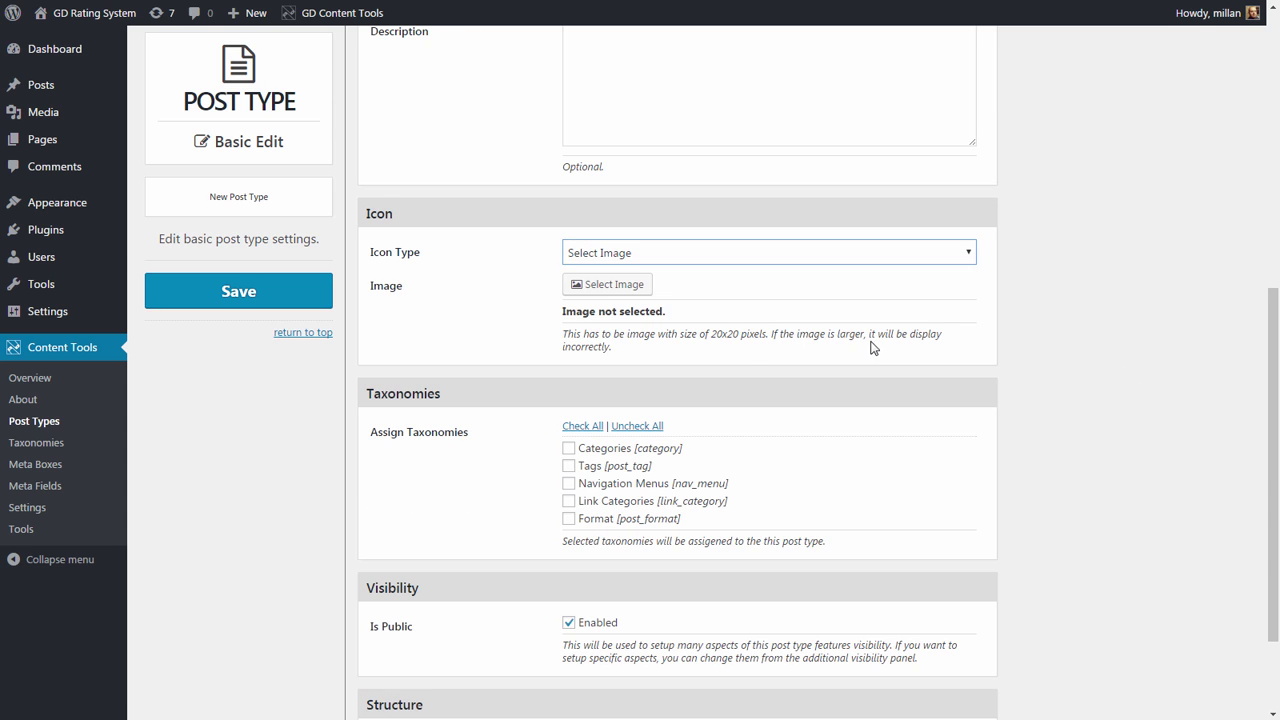
pyautogui.click(736, 258)
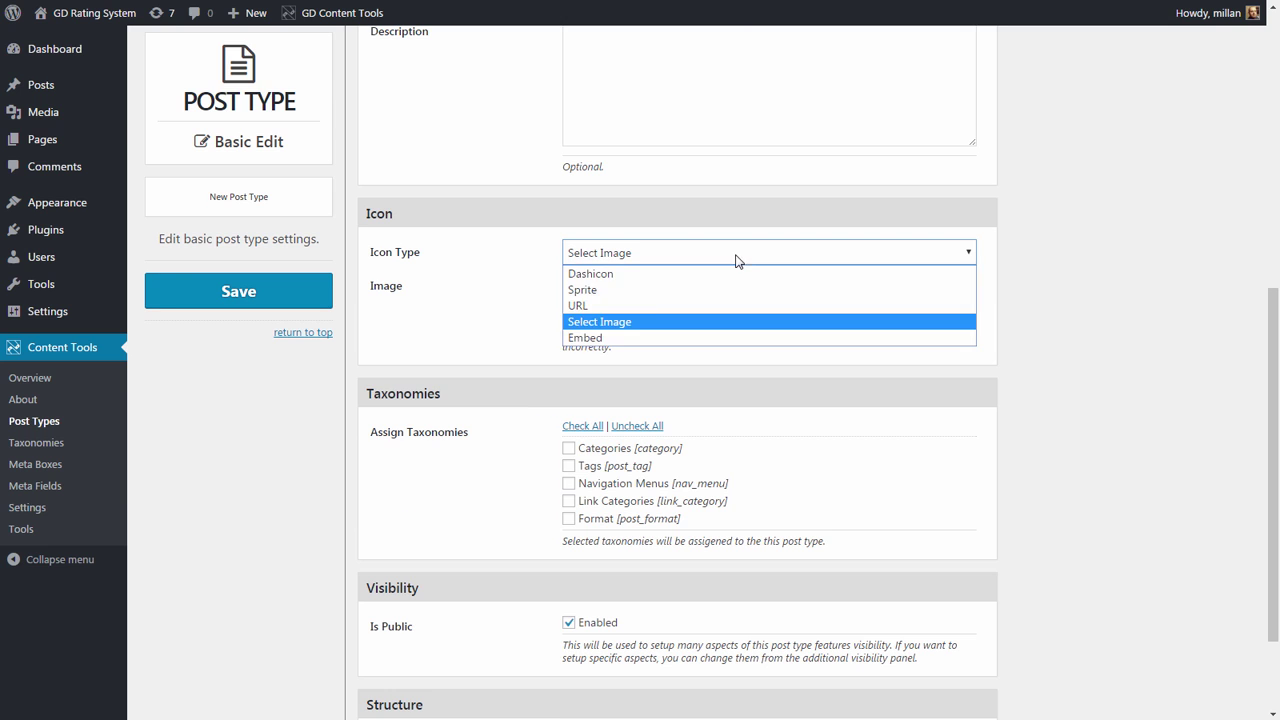
pyautogui.click(650, 290)
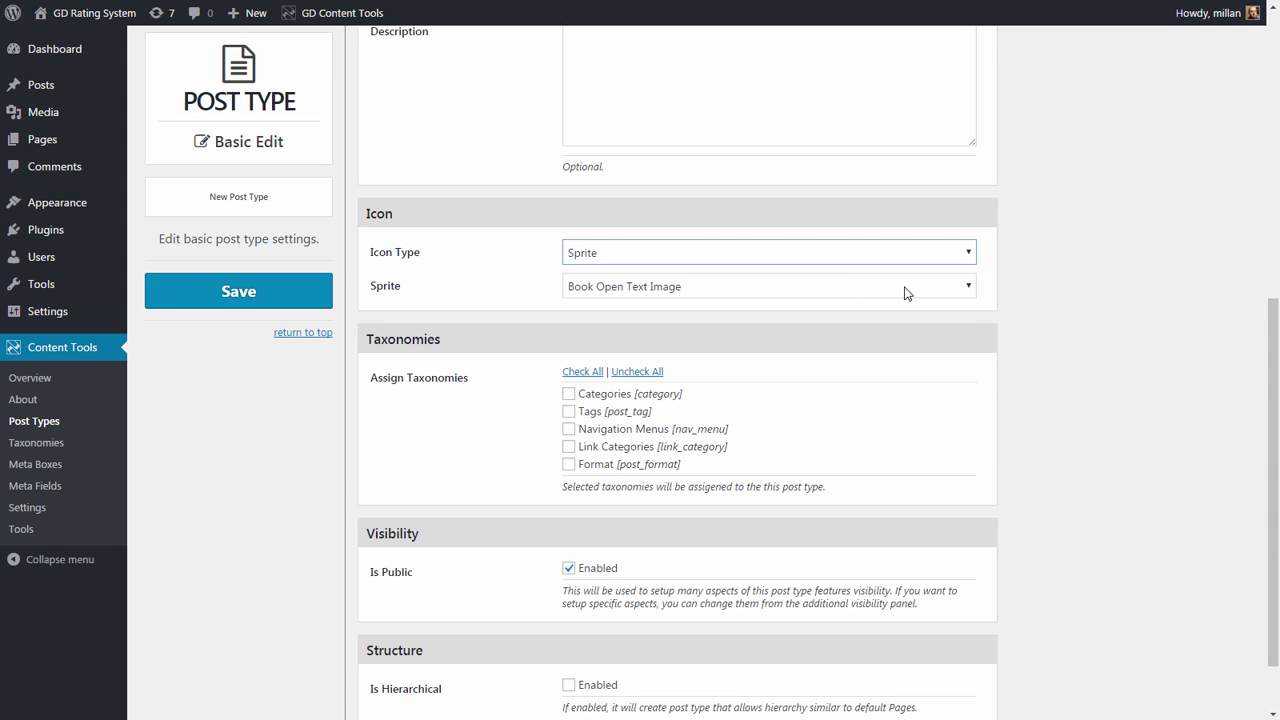
pyautogui.click(883, 258)
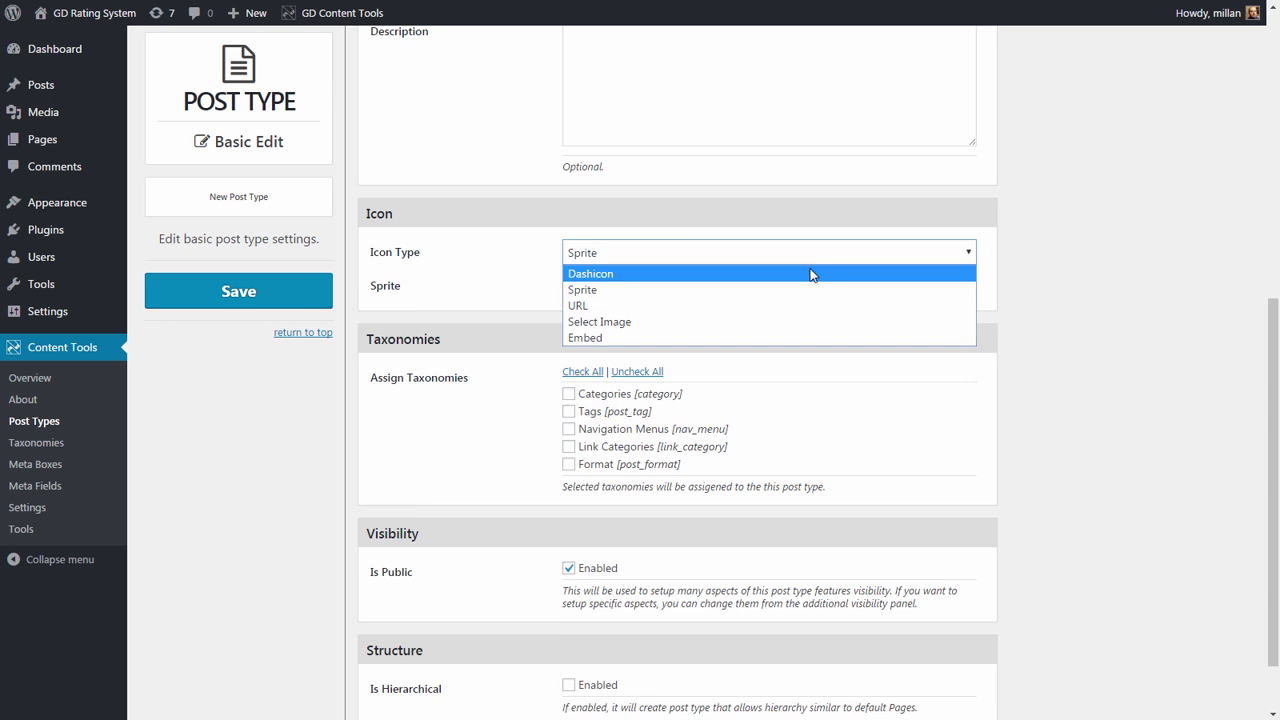
pyautogui.click(811, 273)
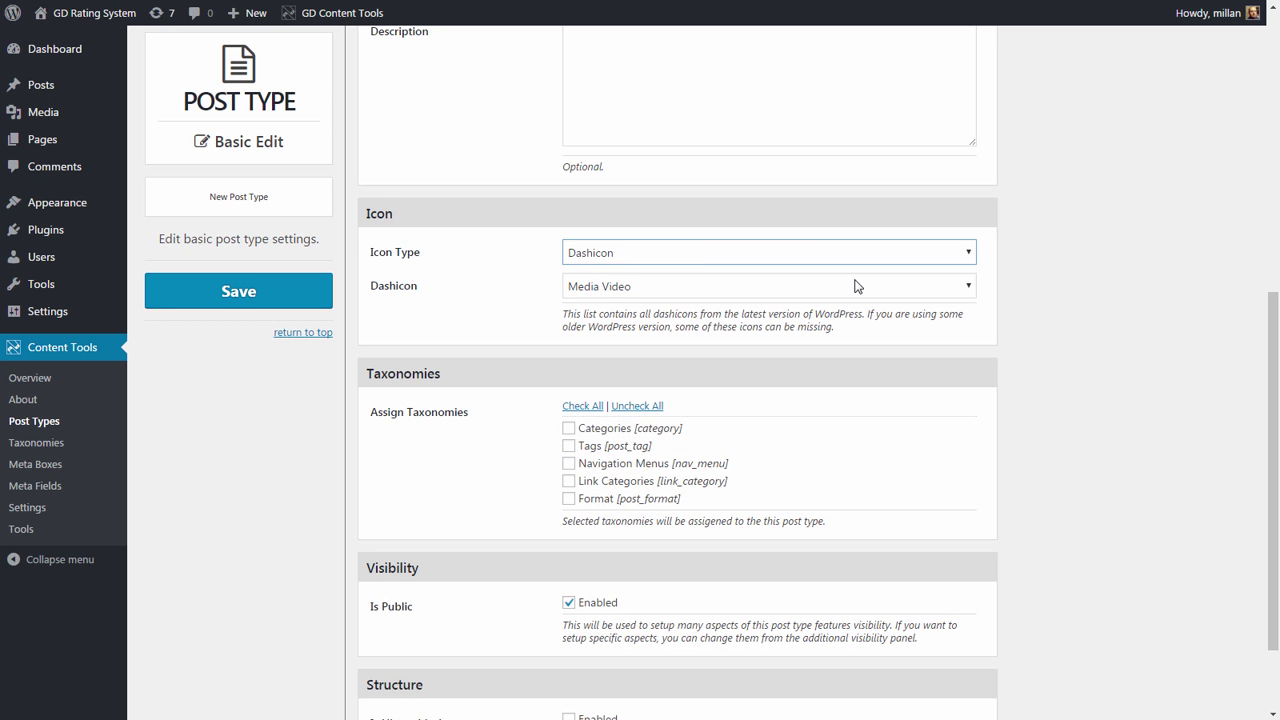
# - Save the new movie post type, leaving its taxonomy, visibility and structure settings at their defaults
pyautogui.scroll(-1, 843, 375)
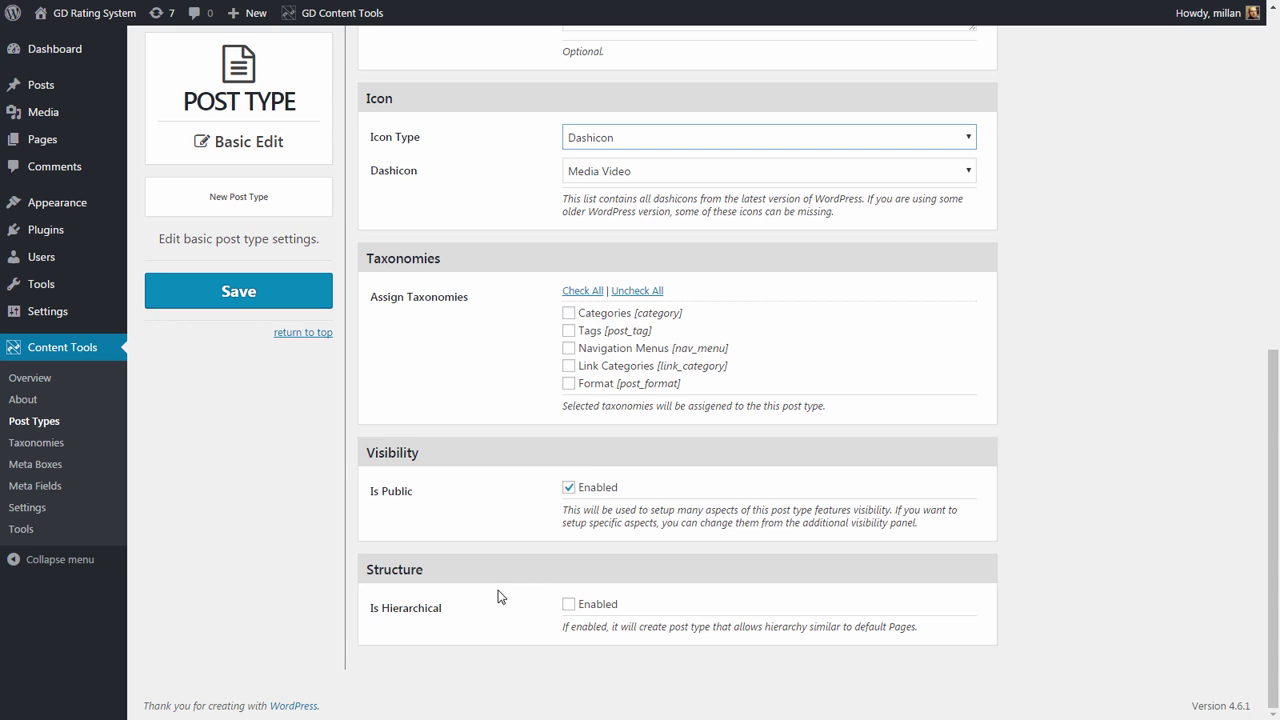
pyautogui.click(452, 609)
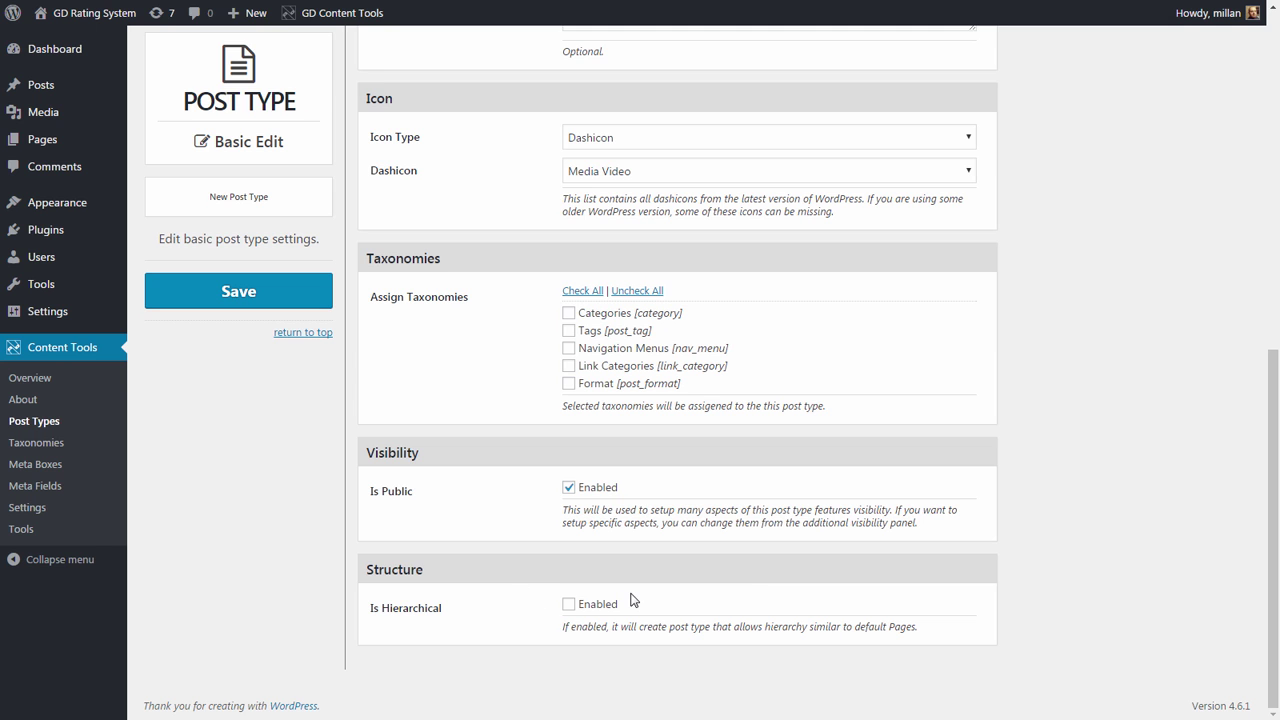
pyautogui.scroll(10, 743, 585)
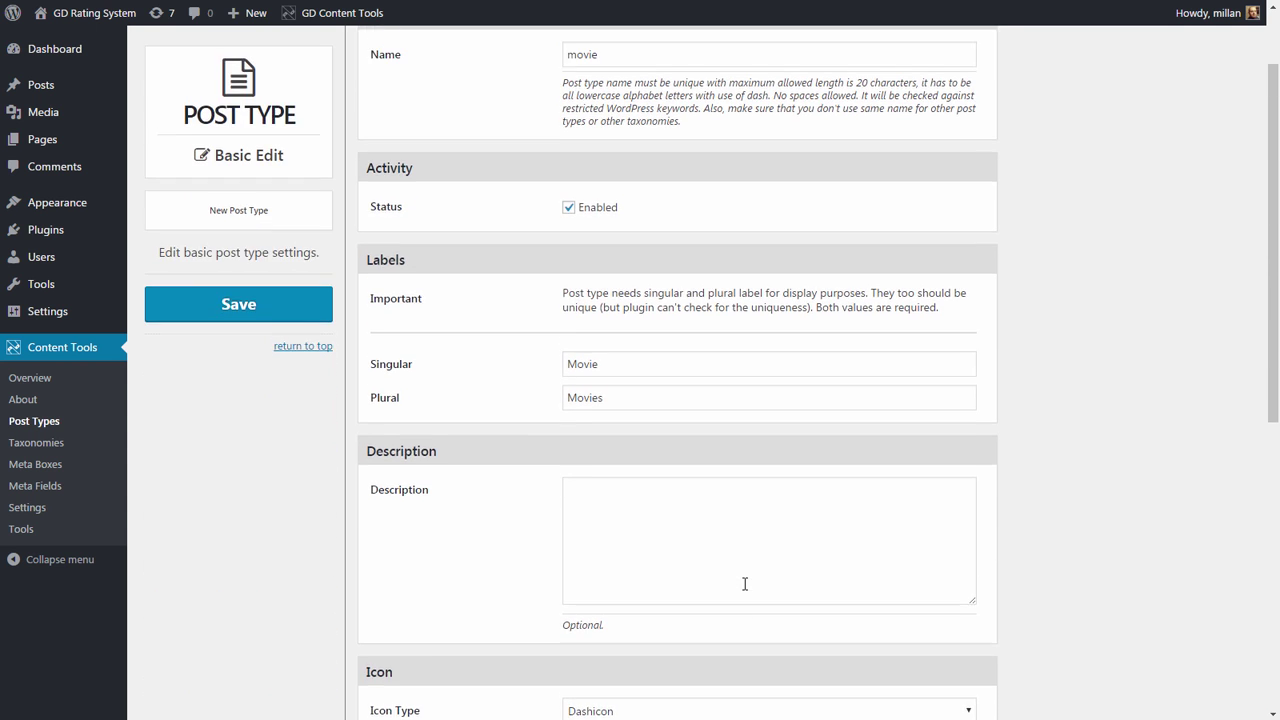
pyautogui.click(268, 364)
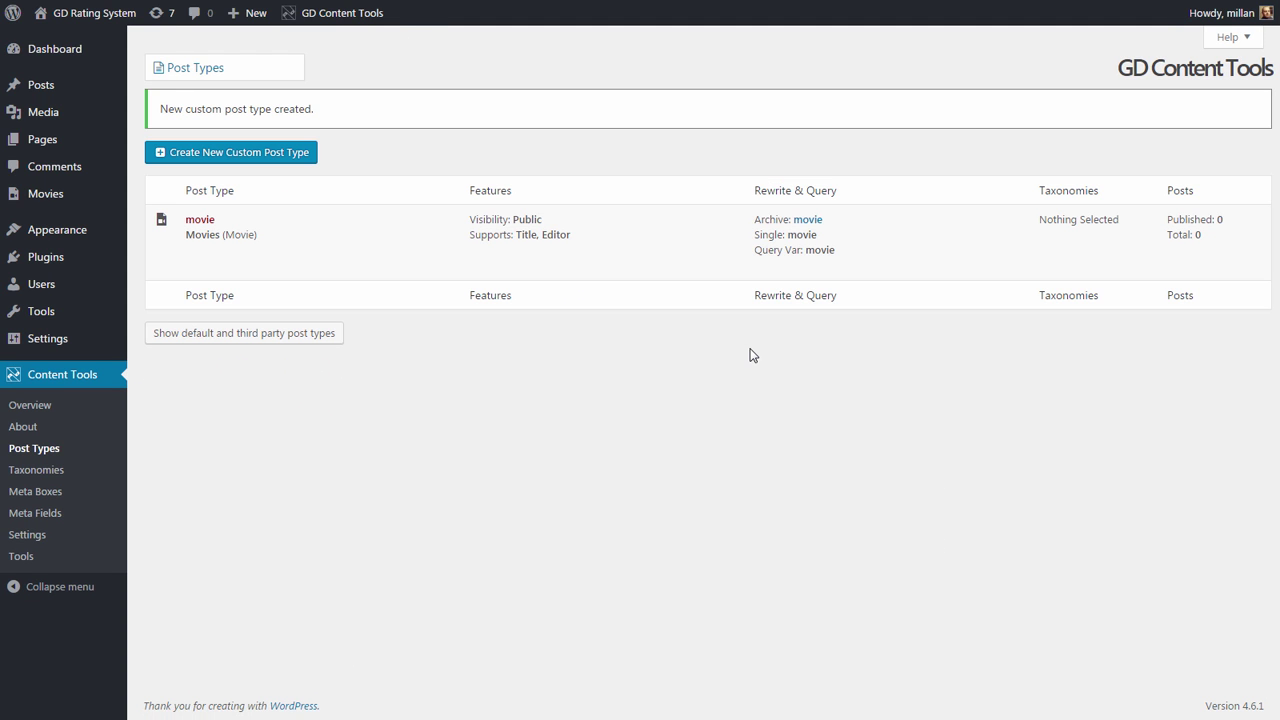
# - Open the movie post type's label settings and examine its main, standard and additional labels
pyautogui.moveTo(338, 270)
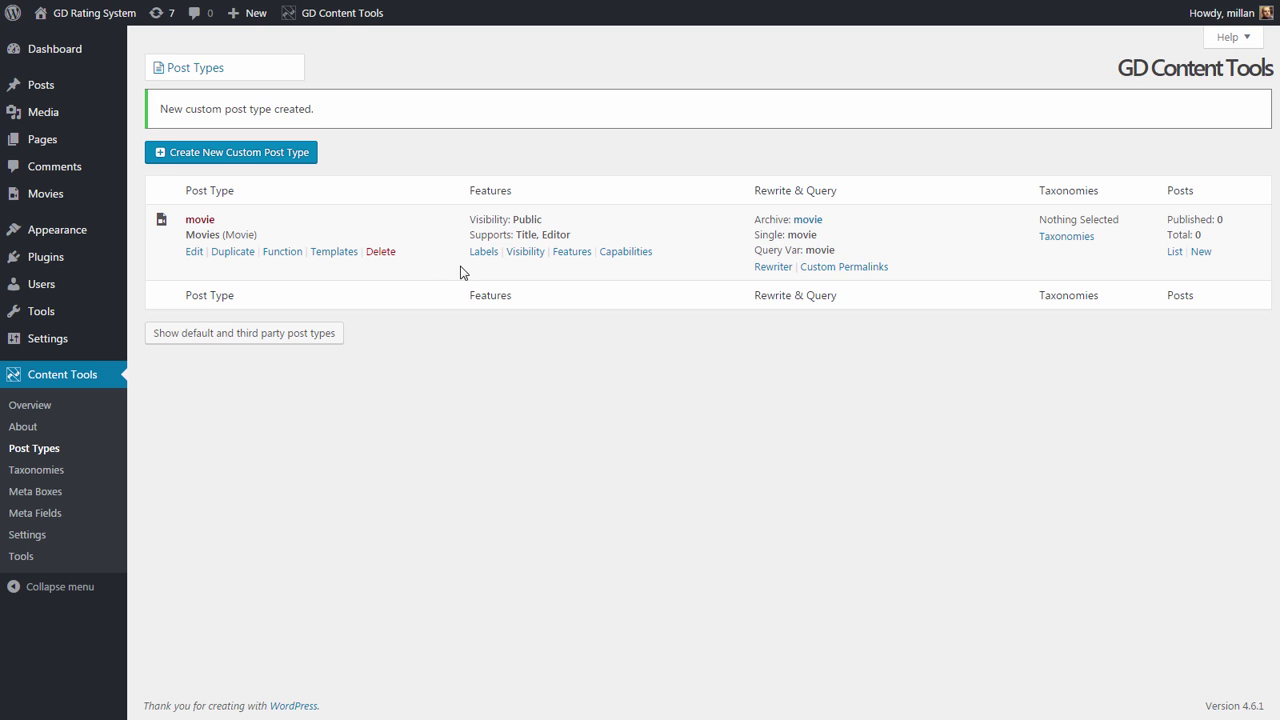
pyautogui.moveTo(488, 226)
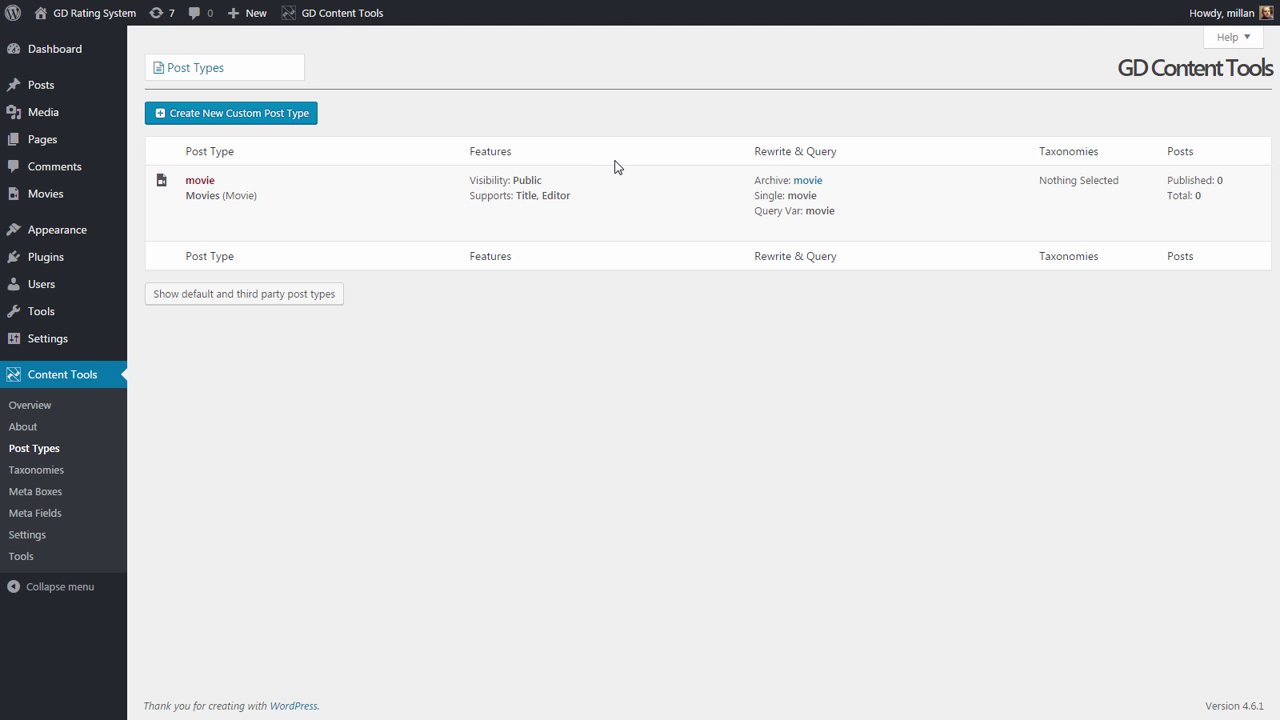
pyautogui.moveTo(603, 198)
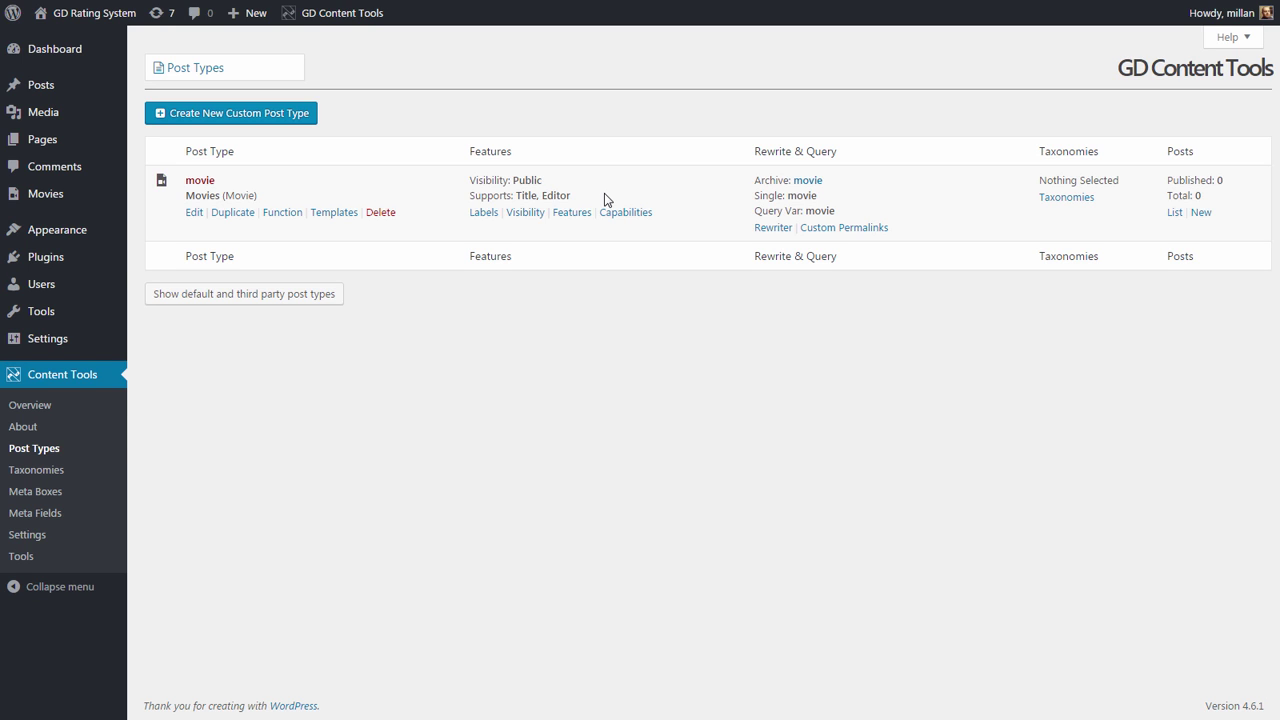
pyautogui.click(484, 212)
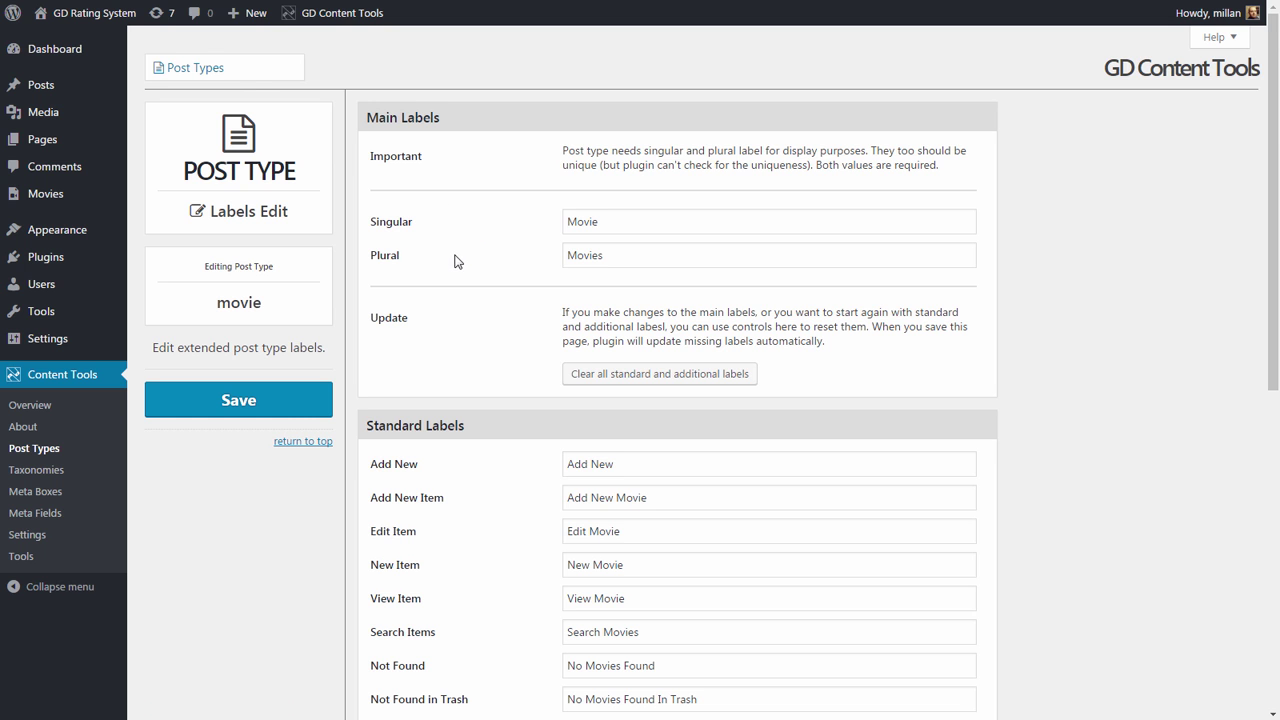
pyautogui.scroll(-6, 801, 361)
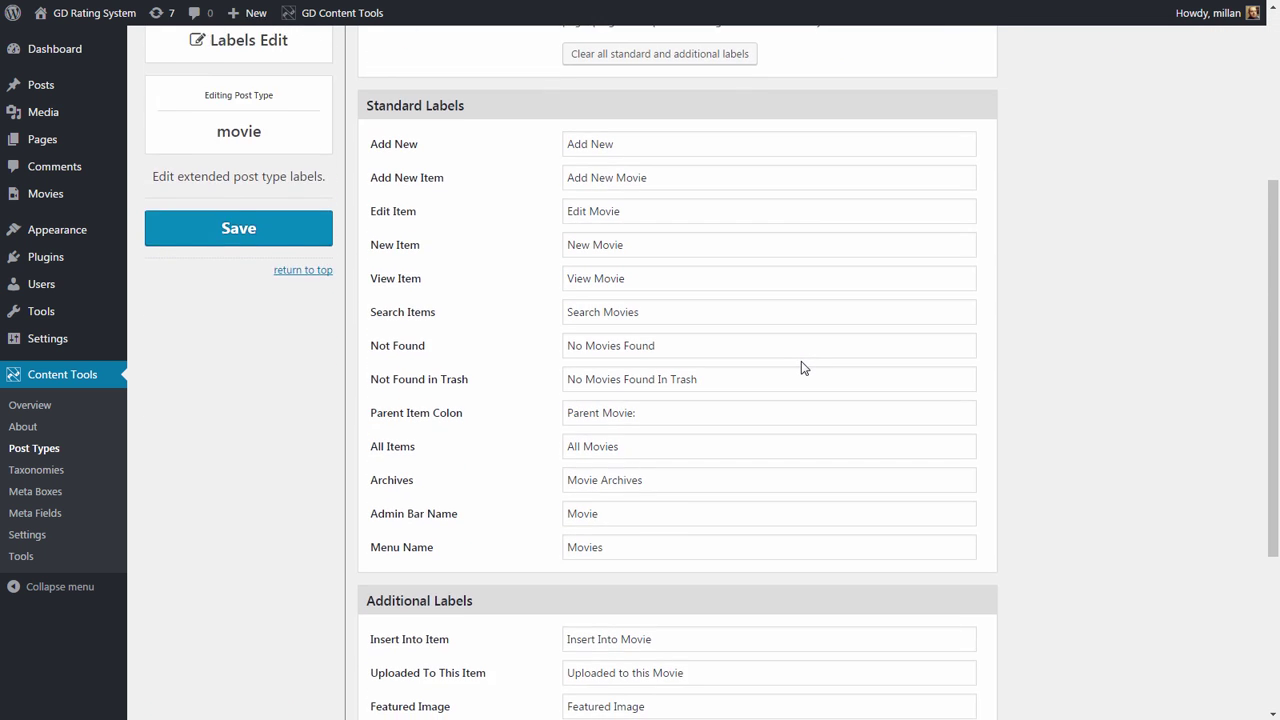
pyautogui.scroll(6, 494, 300)
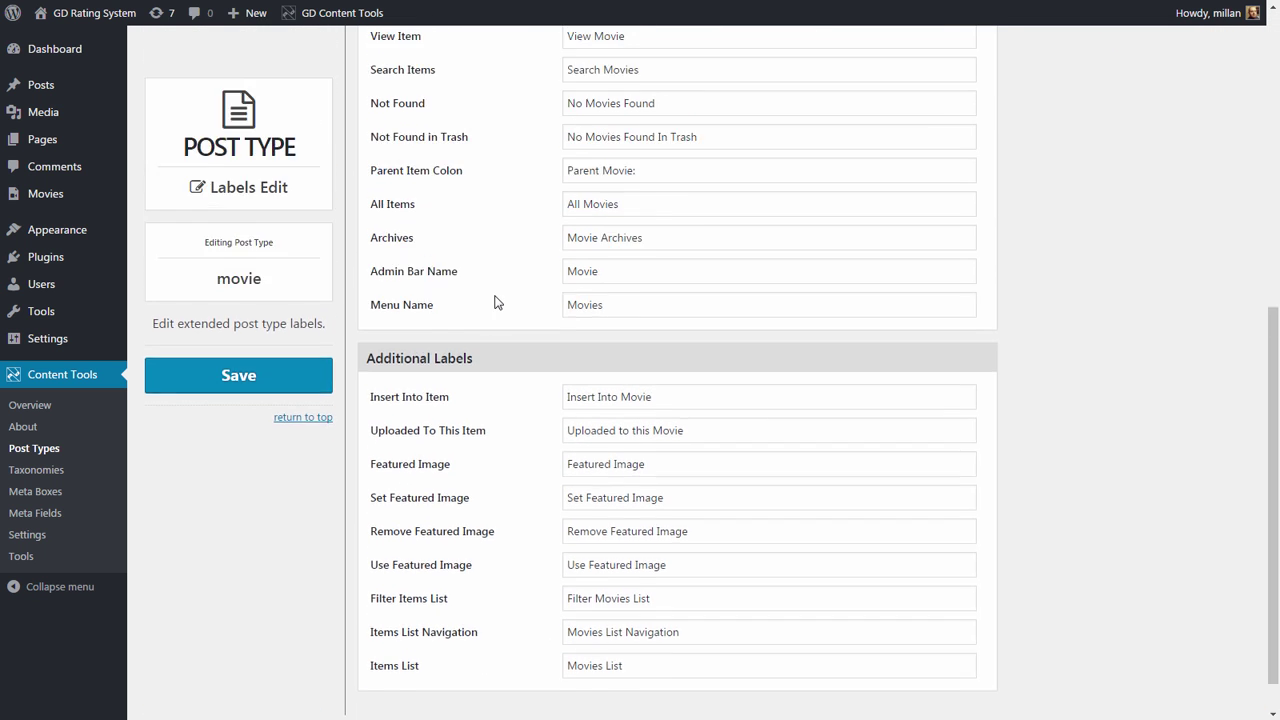
pyautogui.click(608, 229)
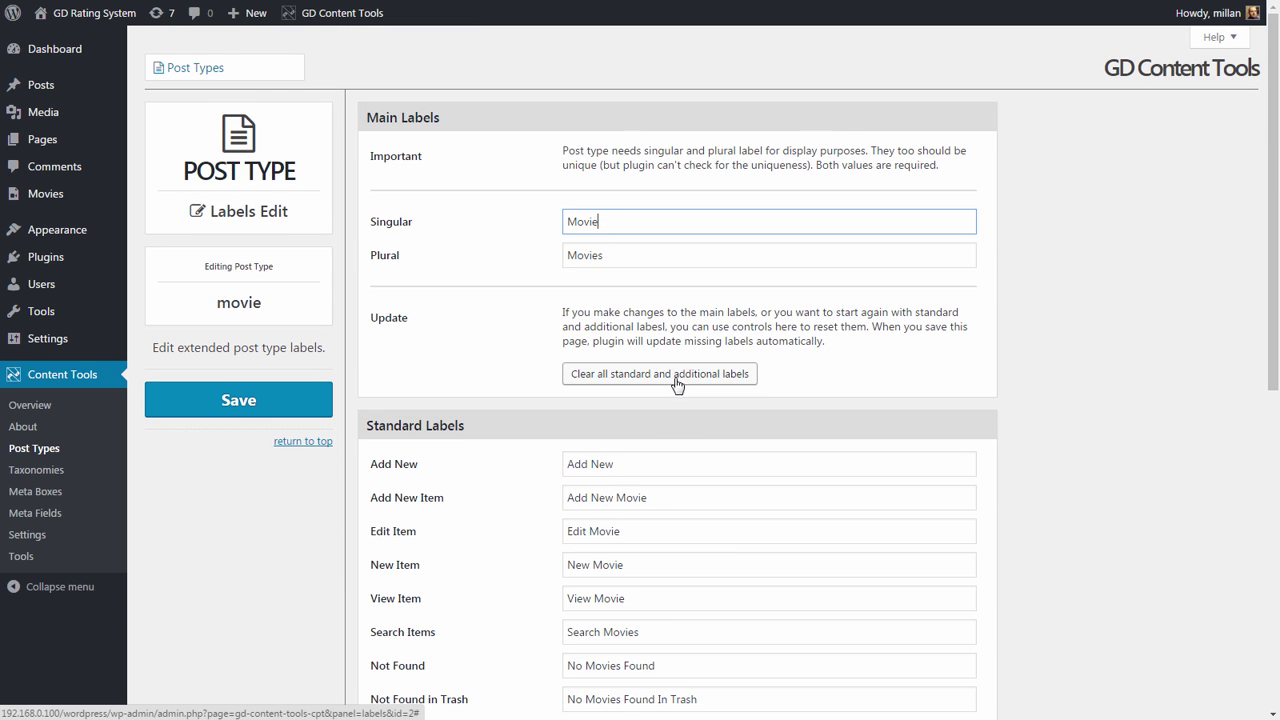
pyautogui.scroll(-6, 524, 477)
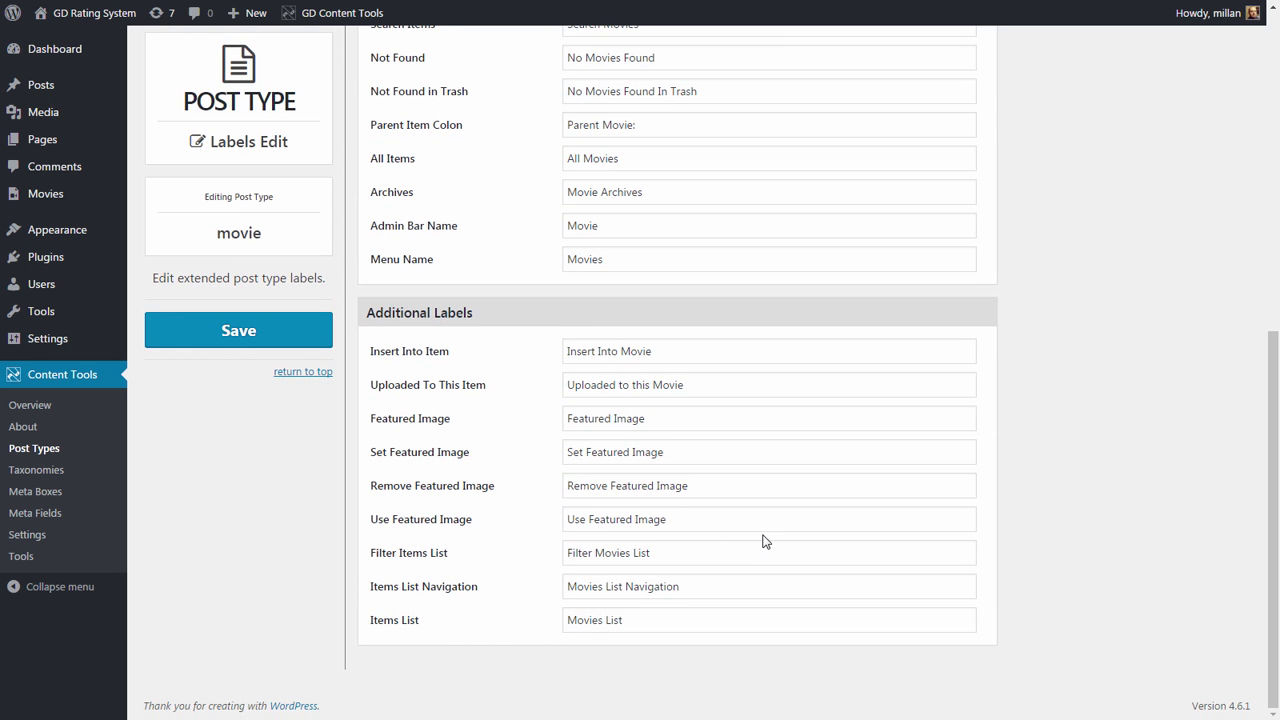
pyautogui.scroll(6, 763, 541)
pyautogui.click(652, 488)
pyautogui.scroll(-3, 517, 506)
pyautogui.click(665, 402)
pyautogui.scroll(4, 497, 428)
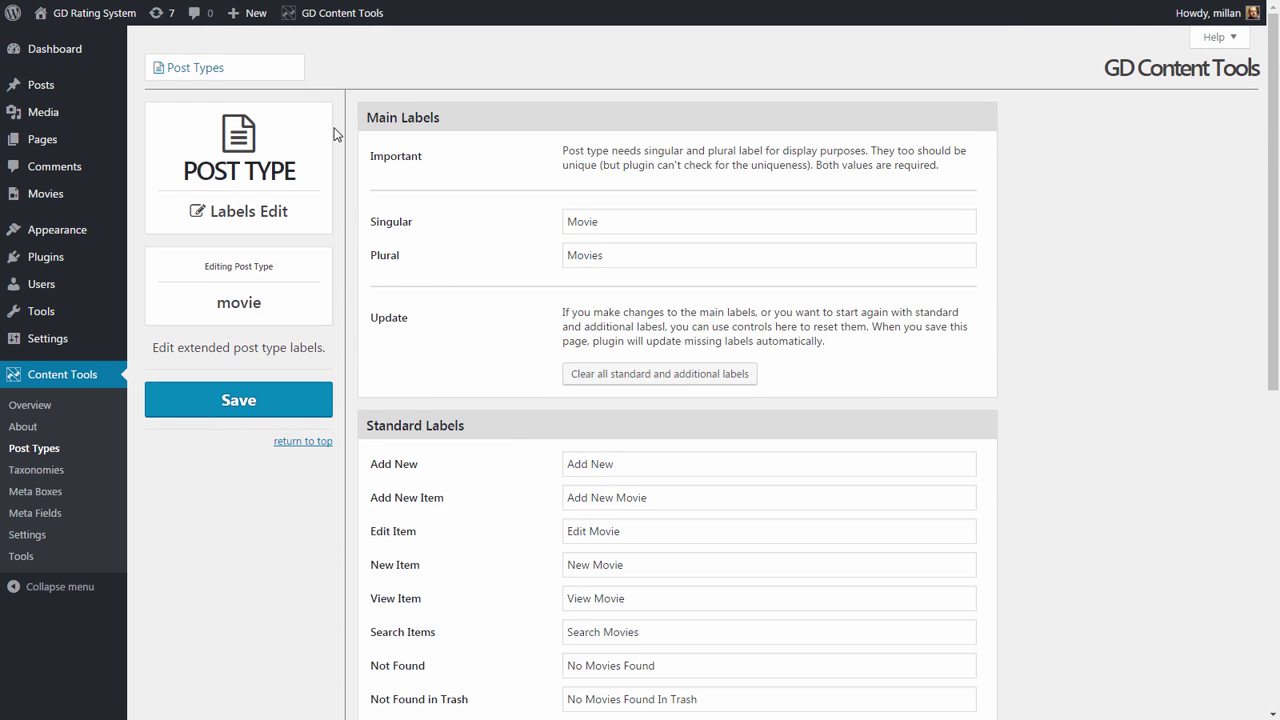
# - Return to the post types list and examine the movie post type's visibility settings, including the override option
pyautogui.click(34, 448)
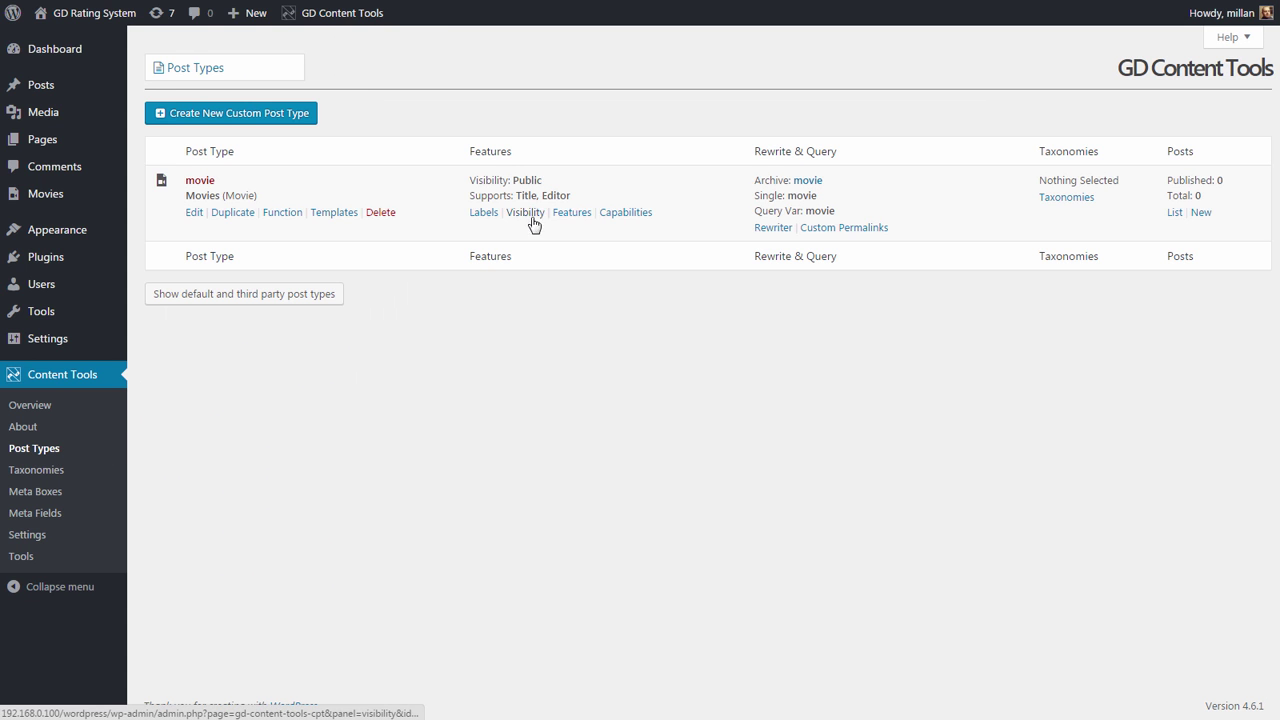
pyautogui.click(527, 211)
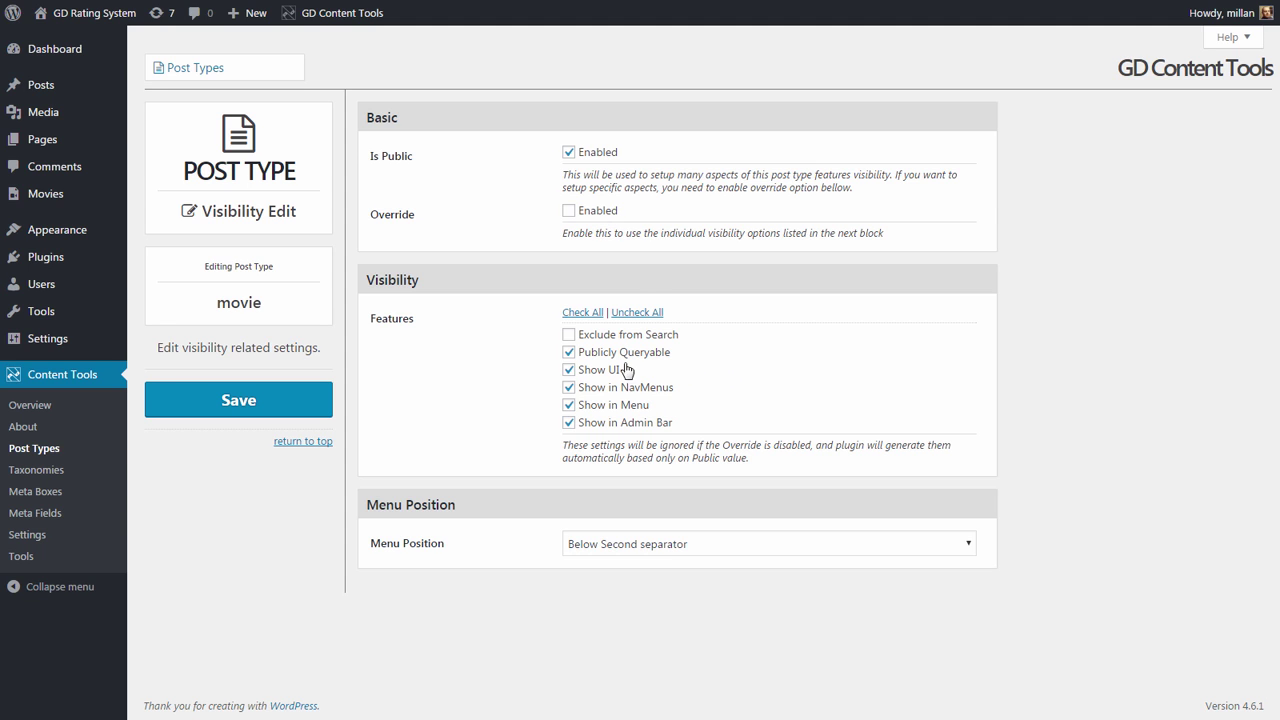
pyautogui.click(604, 216)
# - Open the movie post type's feature settings and add support for Author, Featured image, Excerpt, Comments and Revisions
pyautogui.click(57, 467)
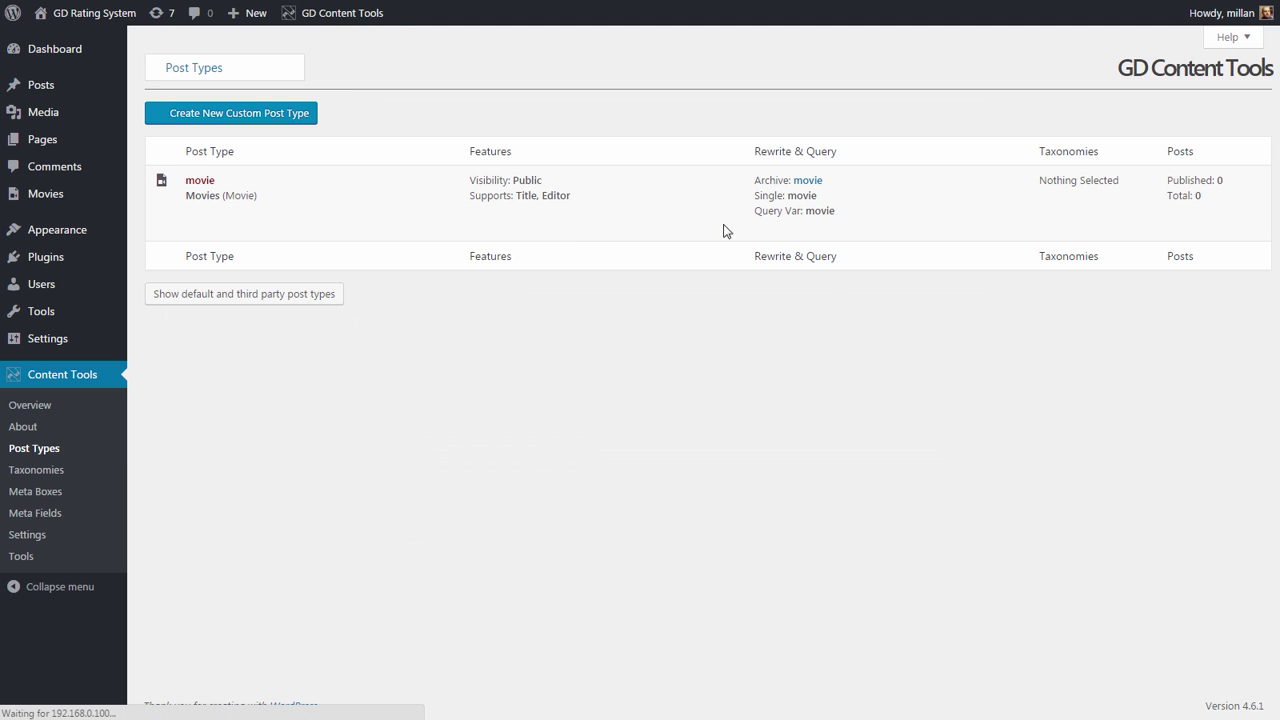
pyautogui.click(573, 213)
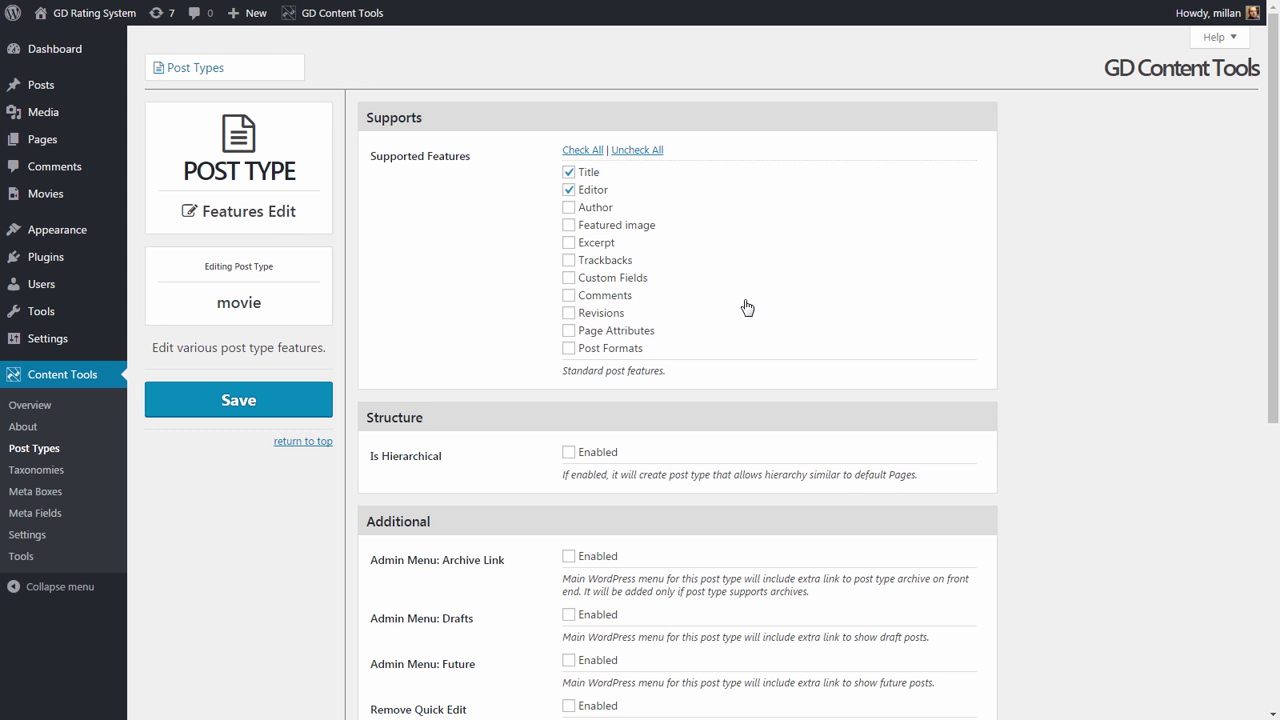
pyautogui.click(568, 208)
pyautogui.click(569, 226)
pyautogui.click(569, 243)
pyautogui.click(606, 297)
pyautogui.click(615, 314)
pyautogui.scroll(-3, 787, 317)
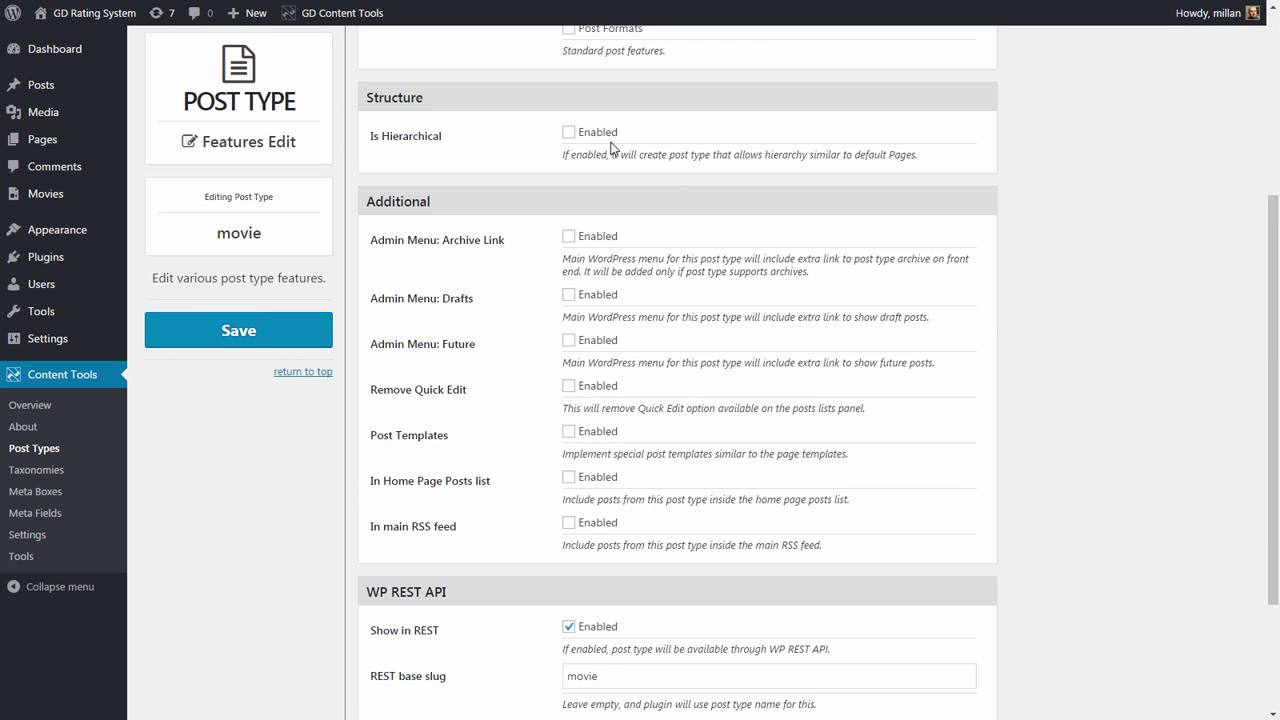
# - Enable the Archive Link, Drafts and Future admin menu options for the movie post type and save its features
pyautogui.scroll(-2, 517, 427)
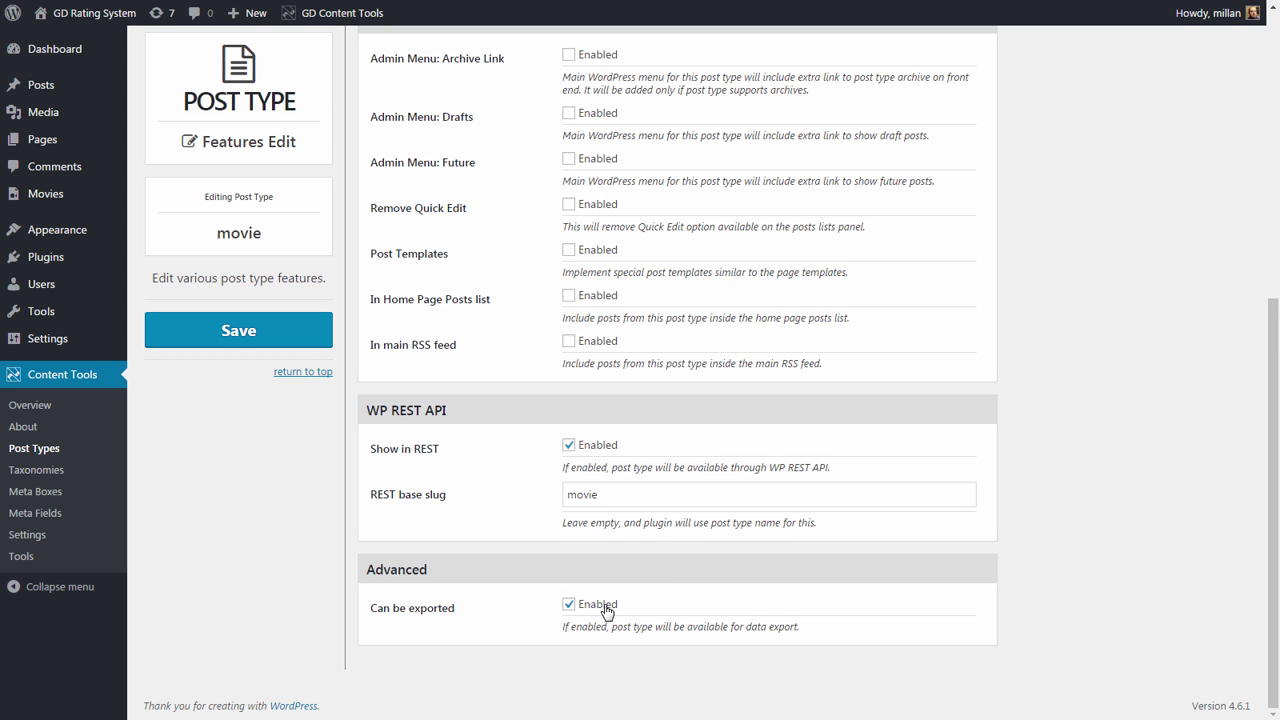
pyautogui.scroll(2, 605, 611)
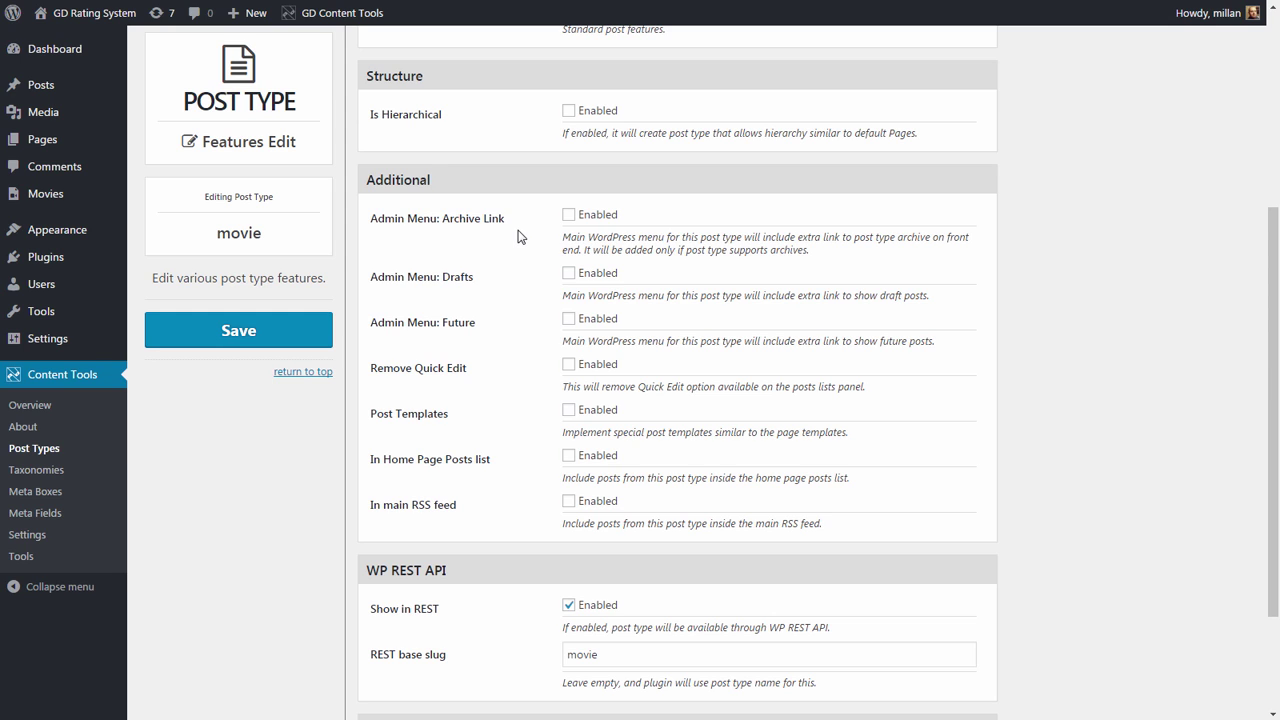
pyautogui.click(568, 215)
pyautogui.click(568, 273)
pyautogui.click(568, 318)
pyautogui.moveTo(75, 87)
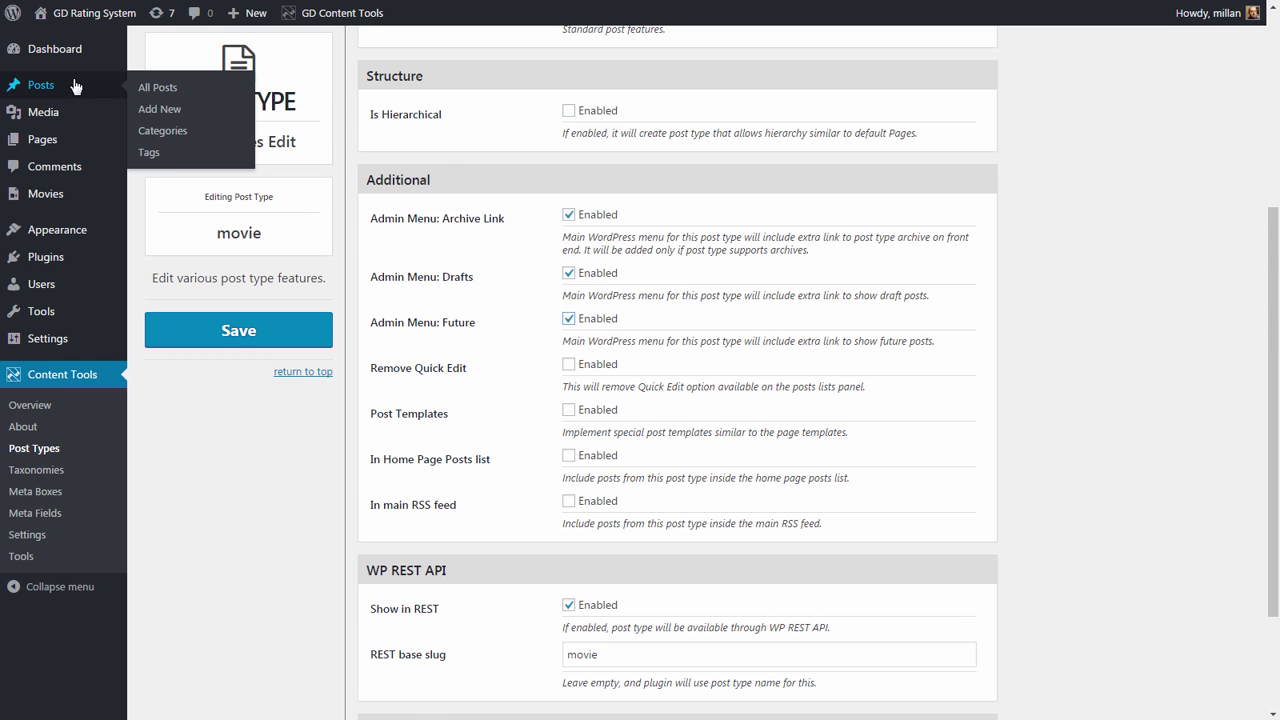
pyautogui.moveTo(62, 202)
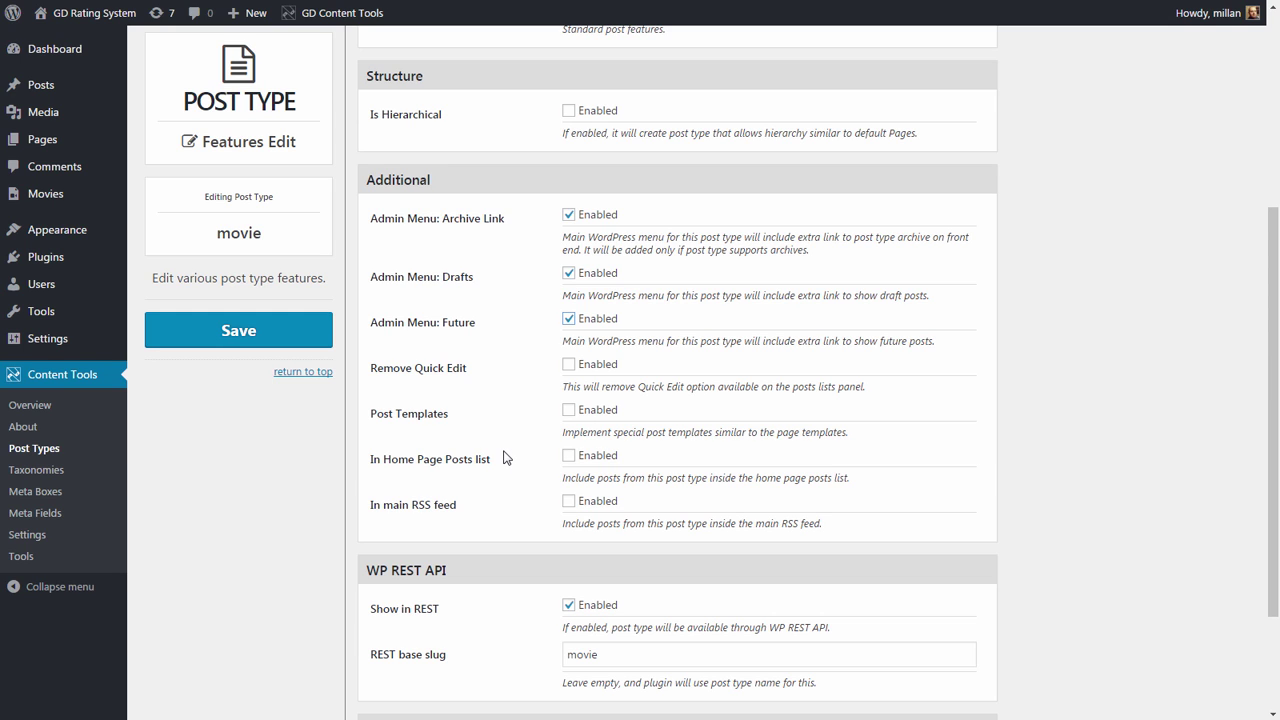
pyautogui.moveTo(72, 196)
pyautogui.click(276, 342)
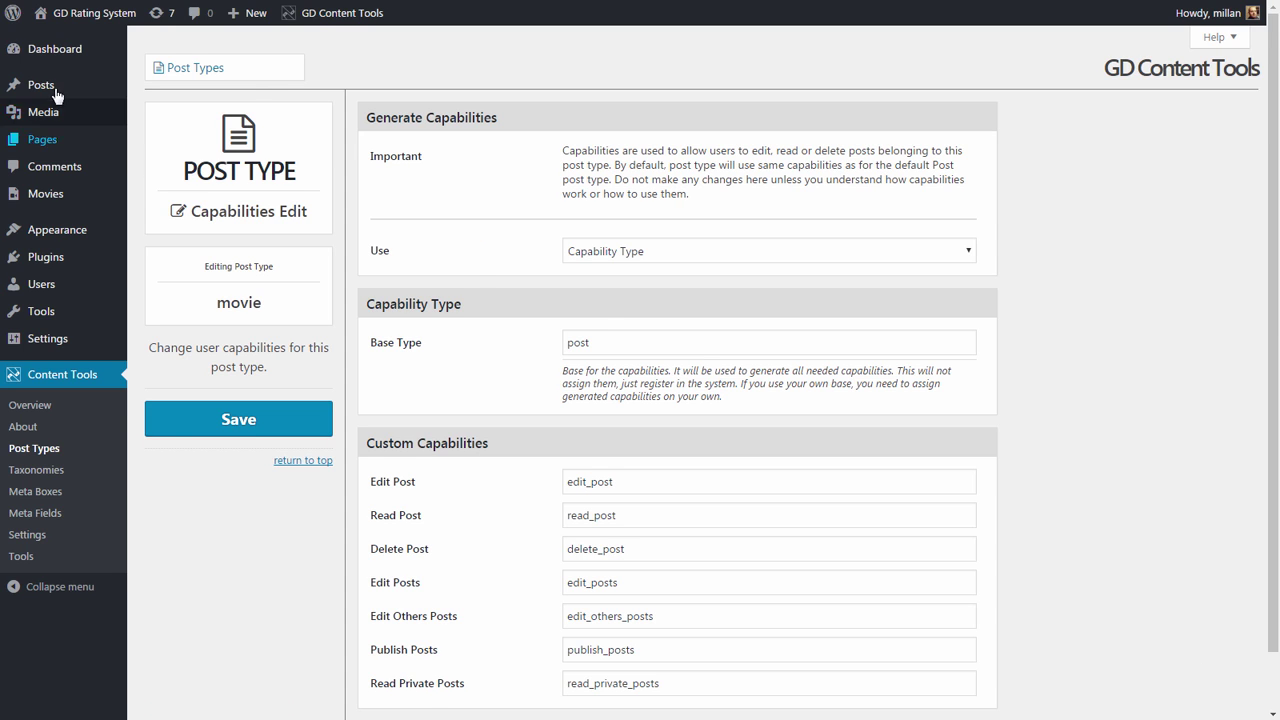
# - Examine the movie post type's capability settings, including the base type and the custom capabilities
pyautogui.moveTo(57, 86)
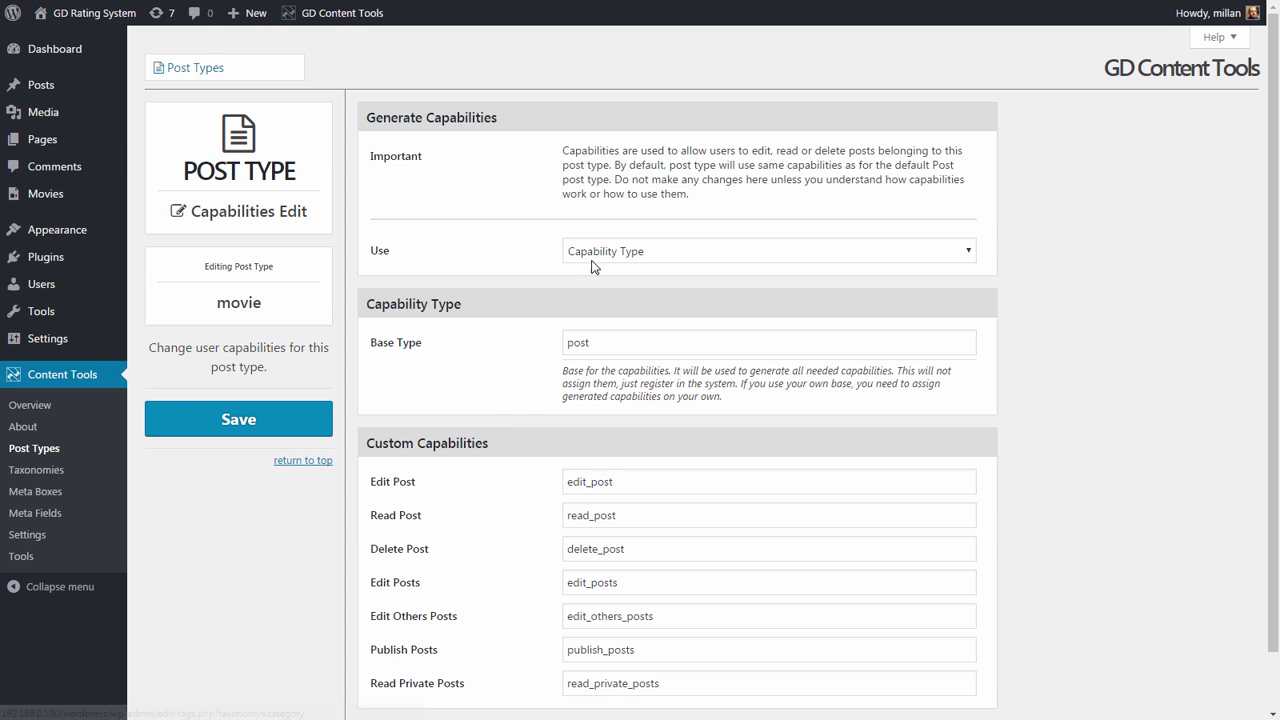
pyautogui.scroll(-1, 546, 401)
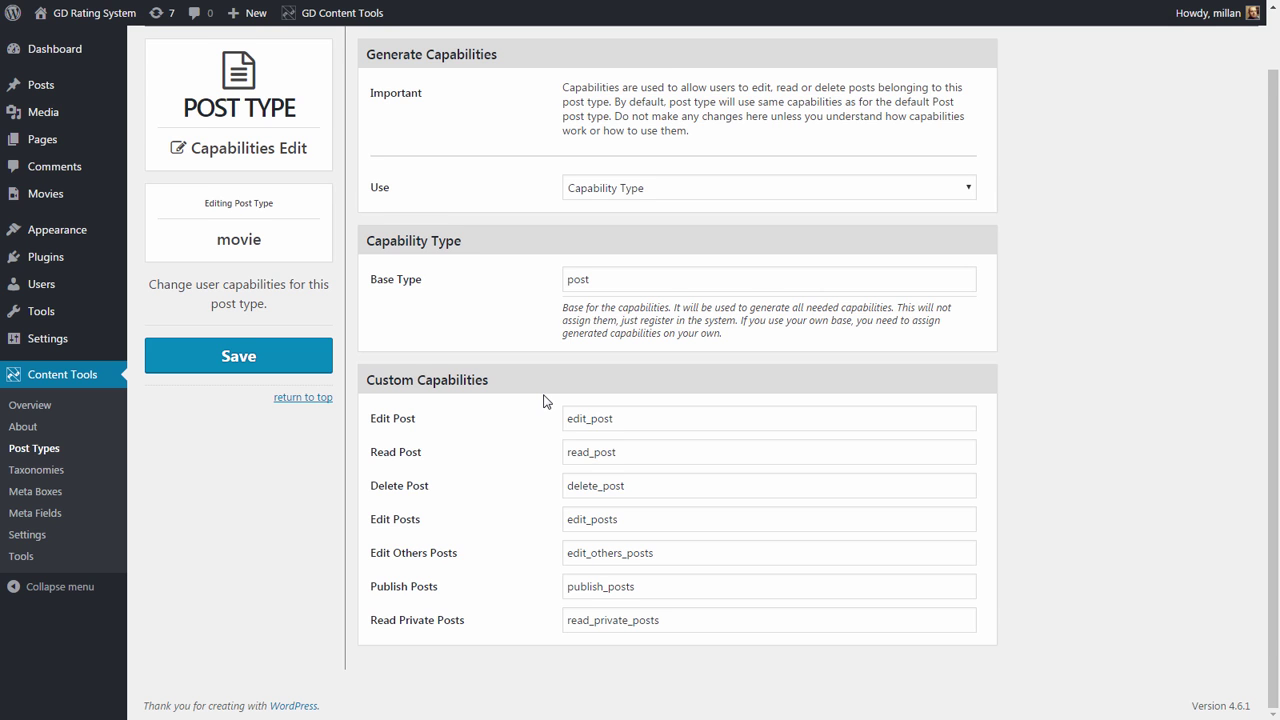
pyautogui.scroll(1, 543, 400)
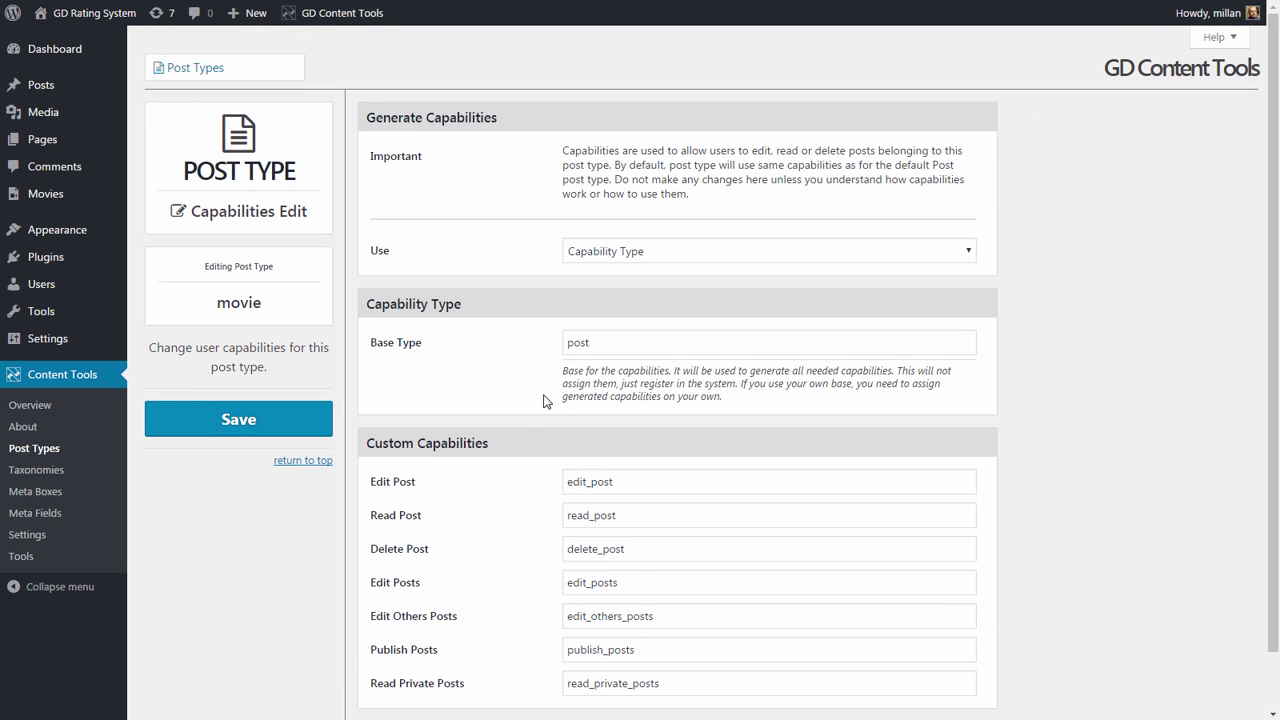
# - Return to the post types list, open the movie post type's rewrite settings and examine the rewrite rule options
pyautogui.click(61, 446)
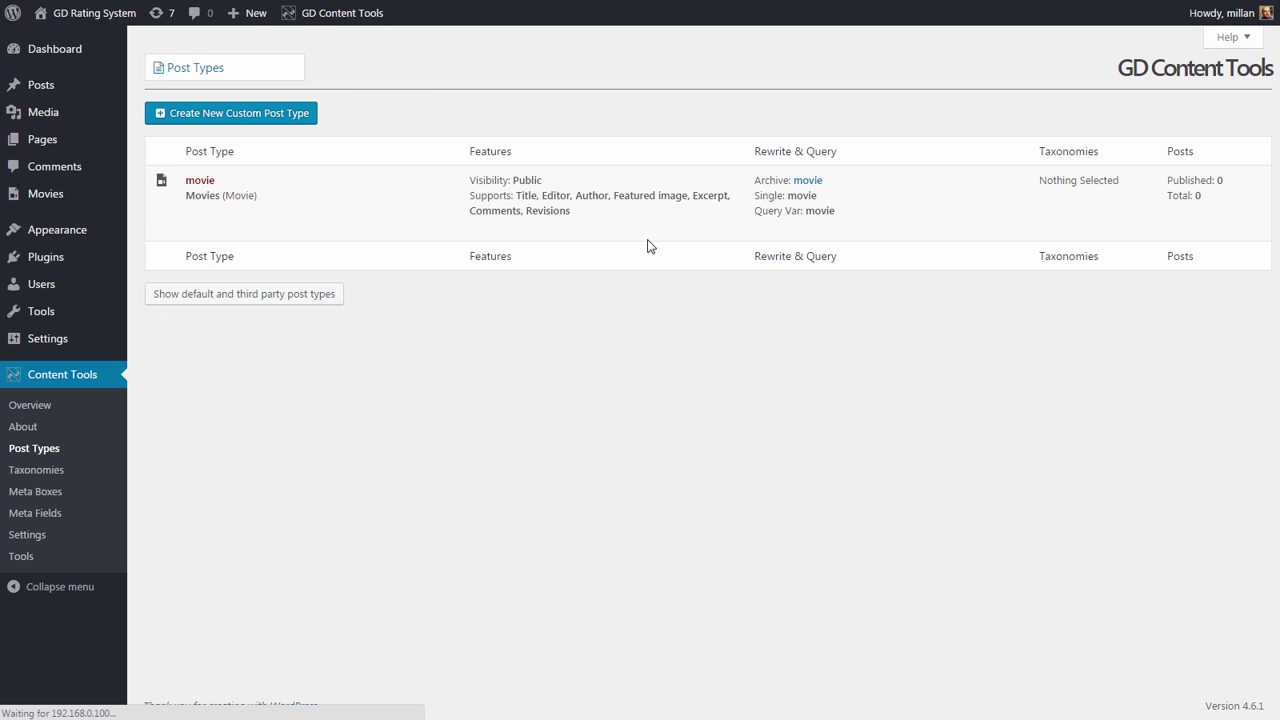
pyautogui.moveTo(751, 206)
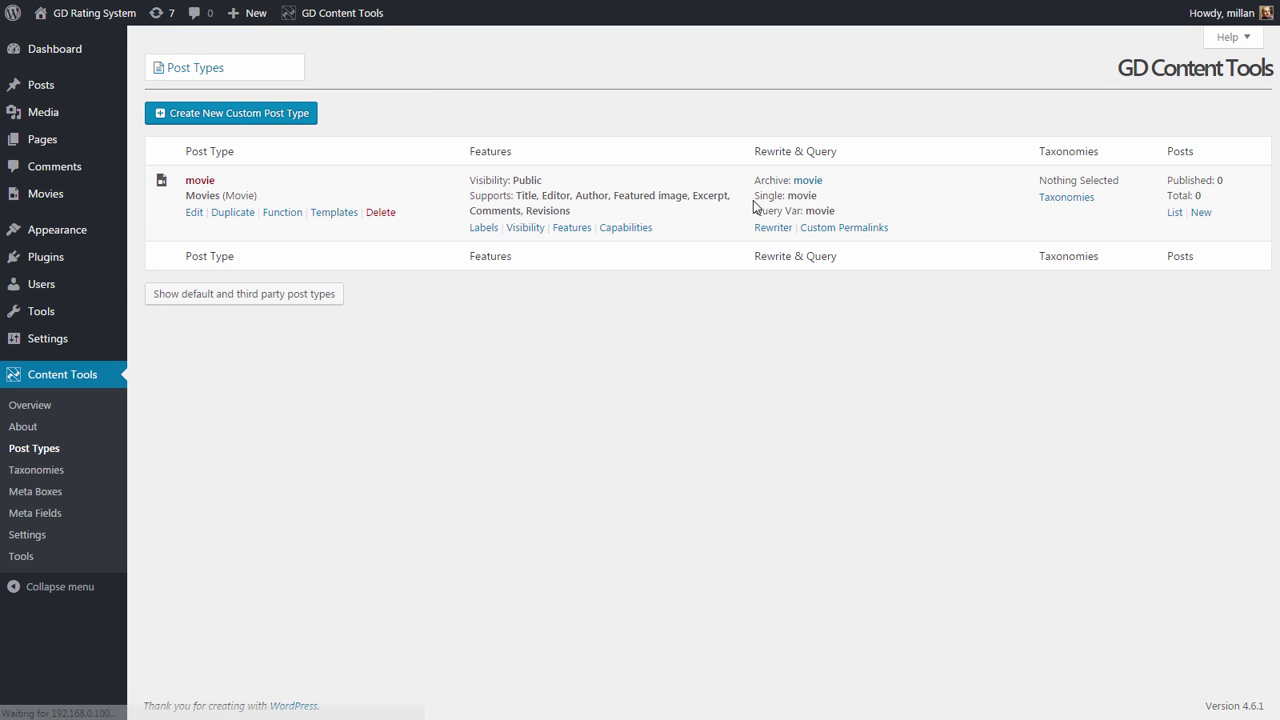
pyautogui.click(775, 229)
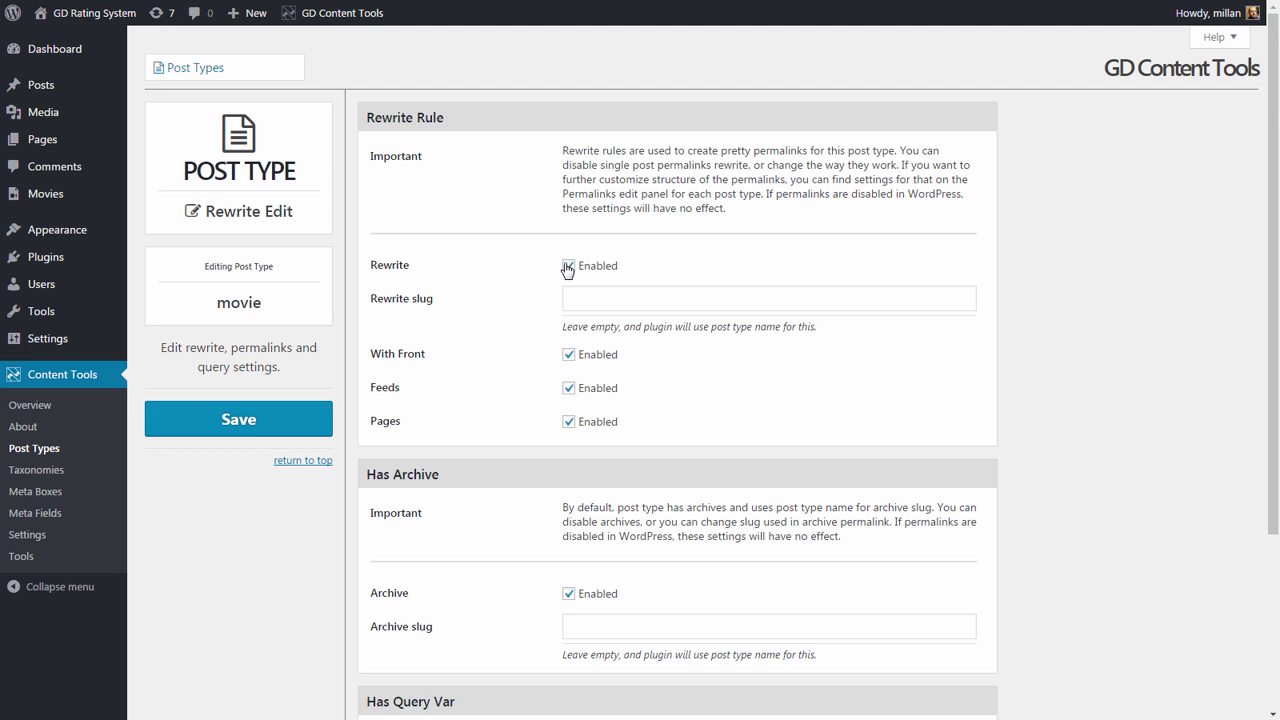
pyautogui.click(600, 298)
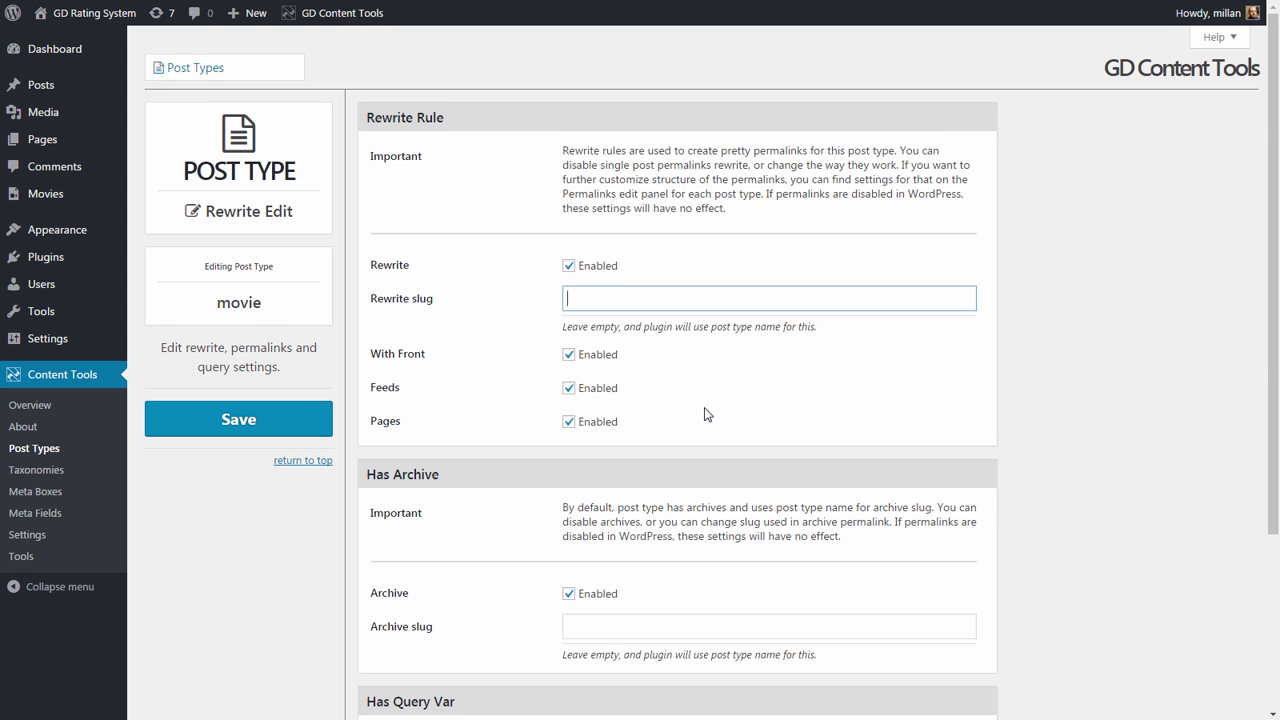
pyautogui.scroll(-3, 705, 414)
# - Set the movie post type's archive slug to movies, leave the query variable slug empty and save the rewrite settings
pyautogui.click(646, 387)
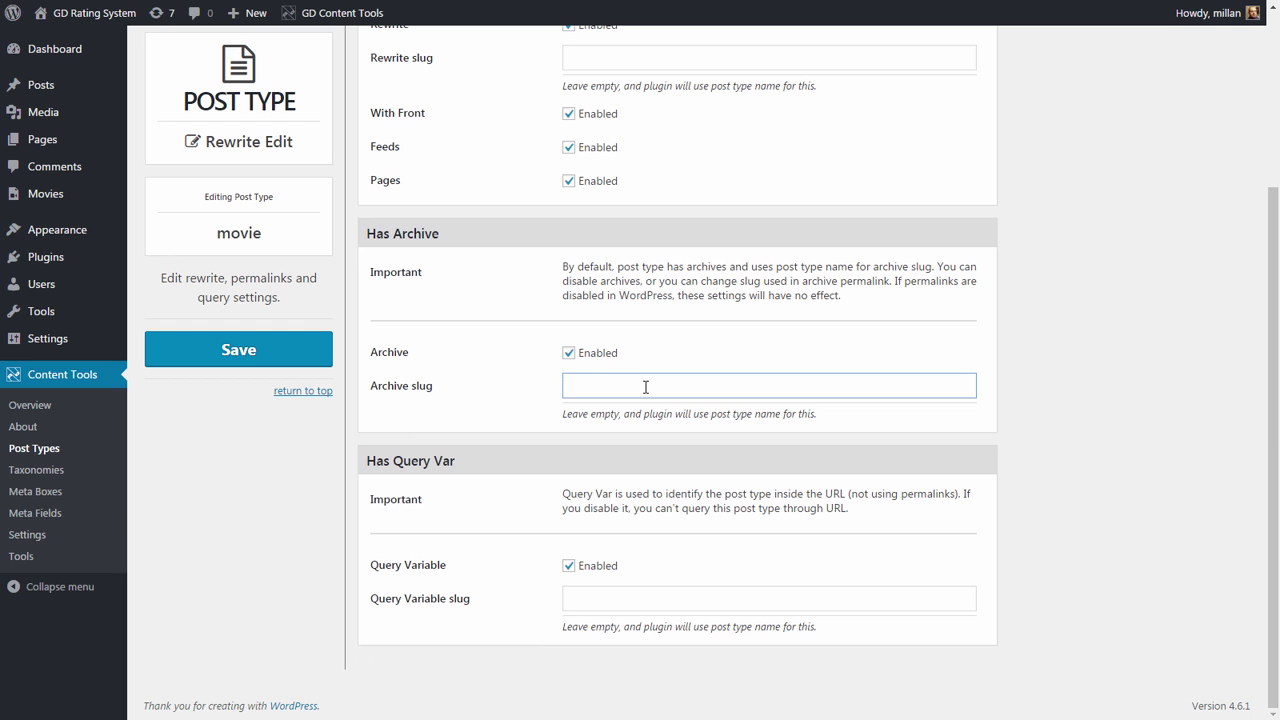
pyautogui.doubleClick(240, 233)
pyautogui.hotkey('ctrl', 'c')
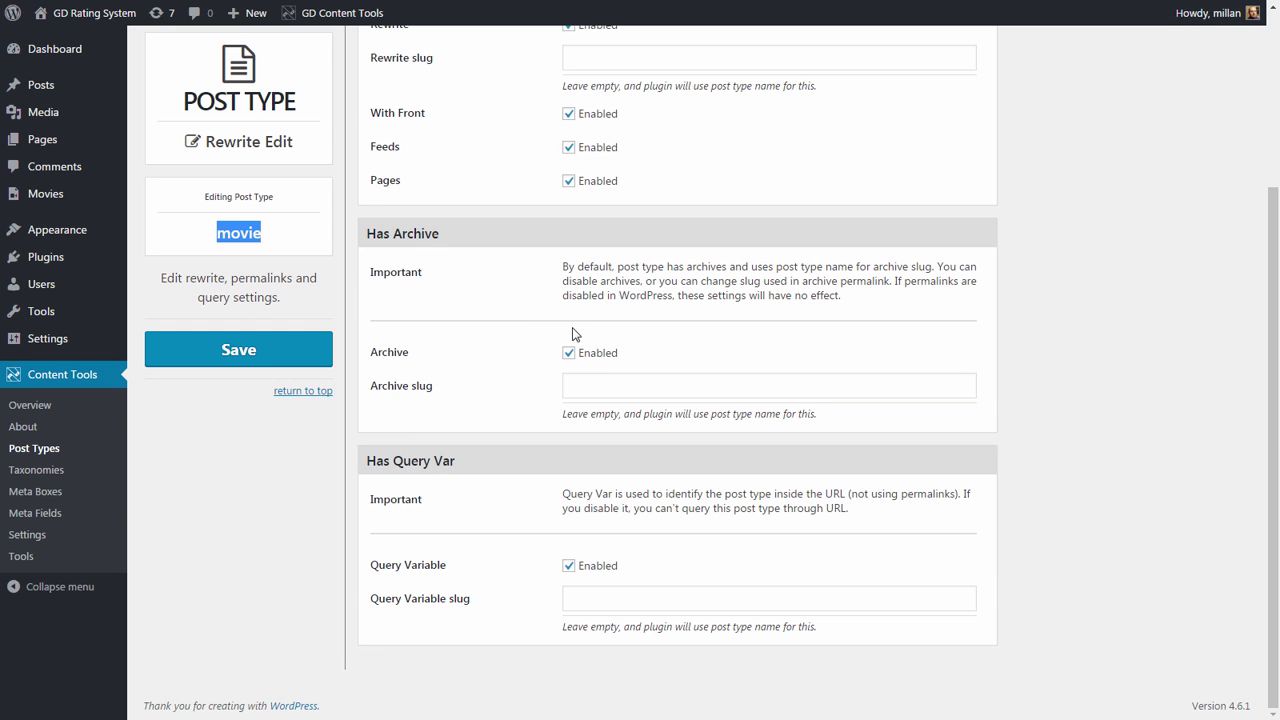
pyautogui.click(620, 384)
pyautogui.hotkey('ctrl', 'v')
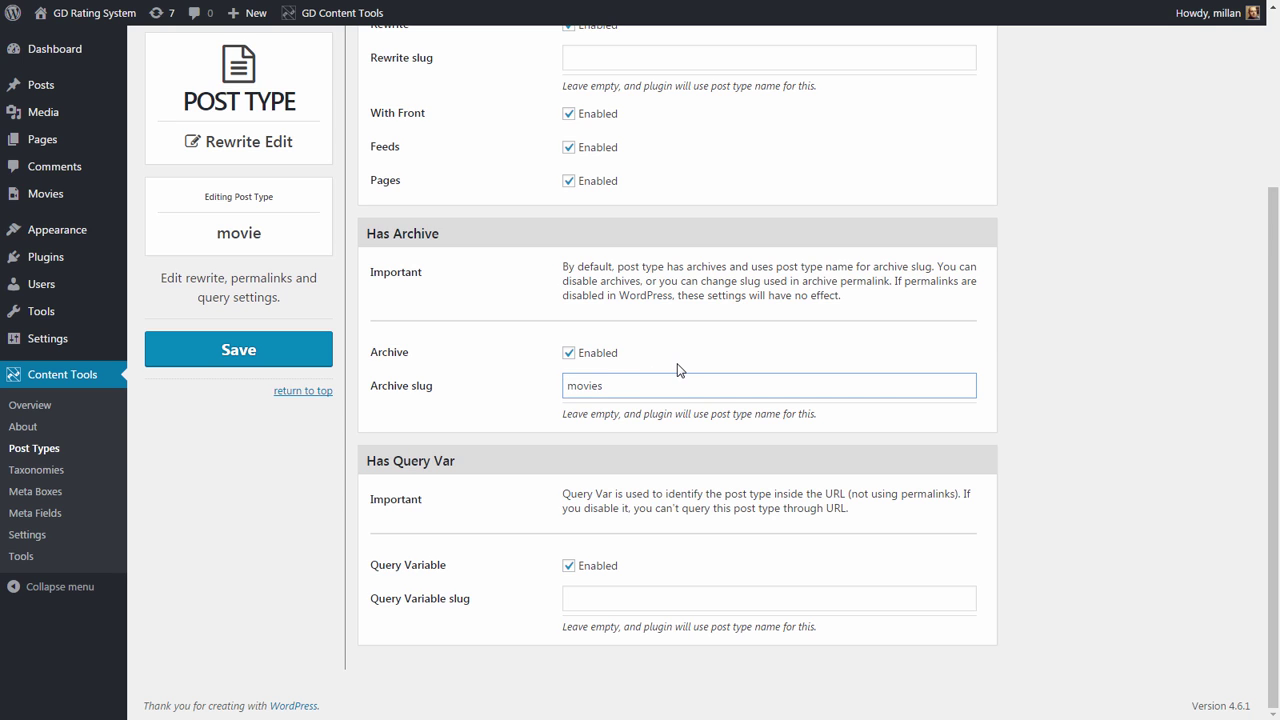
pyautogui.click(619, 595)
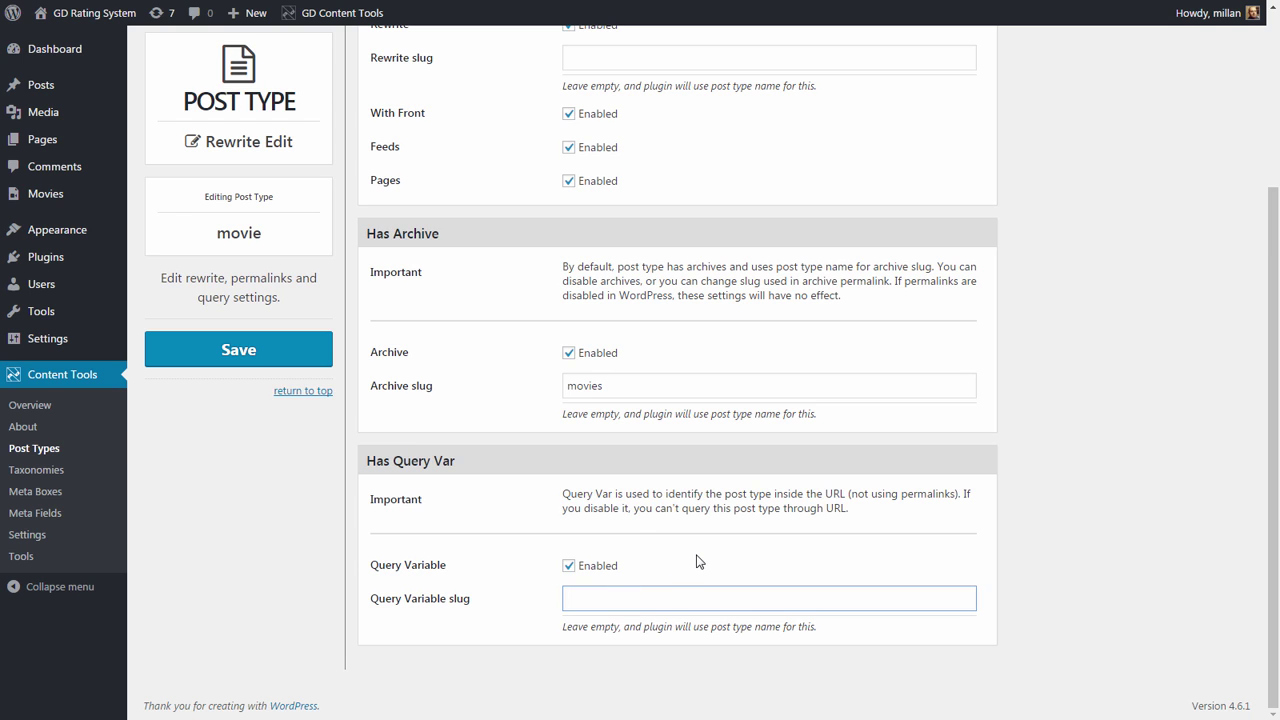
pyautogui.click(240, 349)
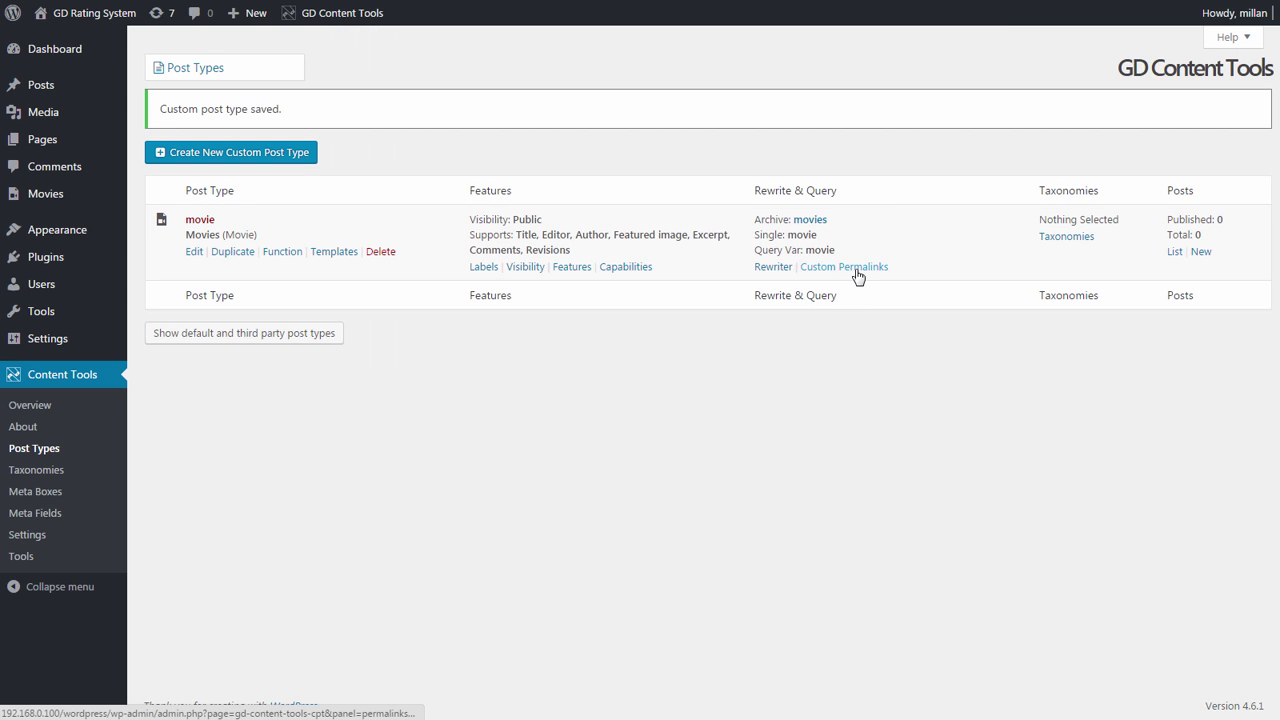
# - Enable custom single permalinks for the movie post type with the Numeric structure and display the usable URL elements
pyautogui.click(857, 268)
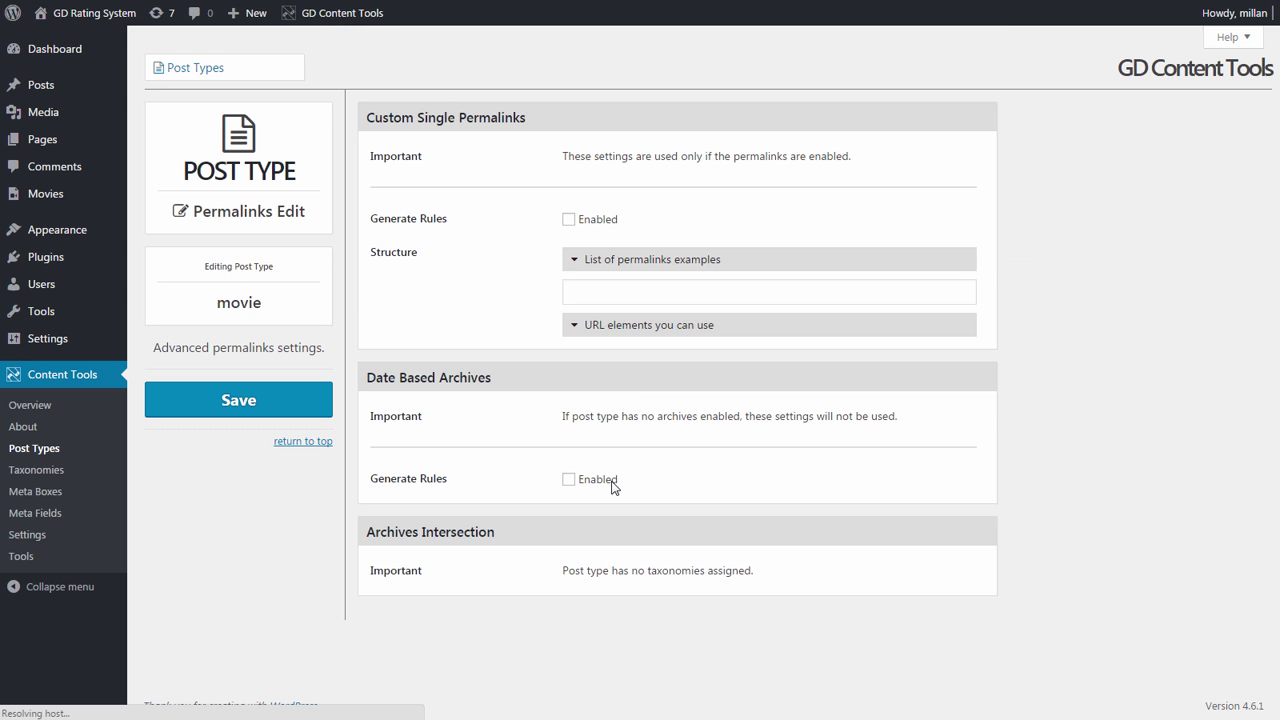
pyautogui.click(640, 264)
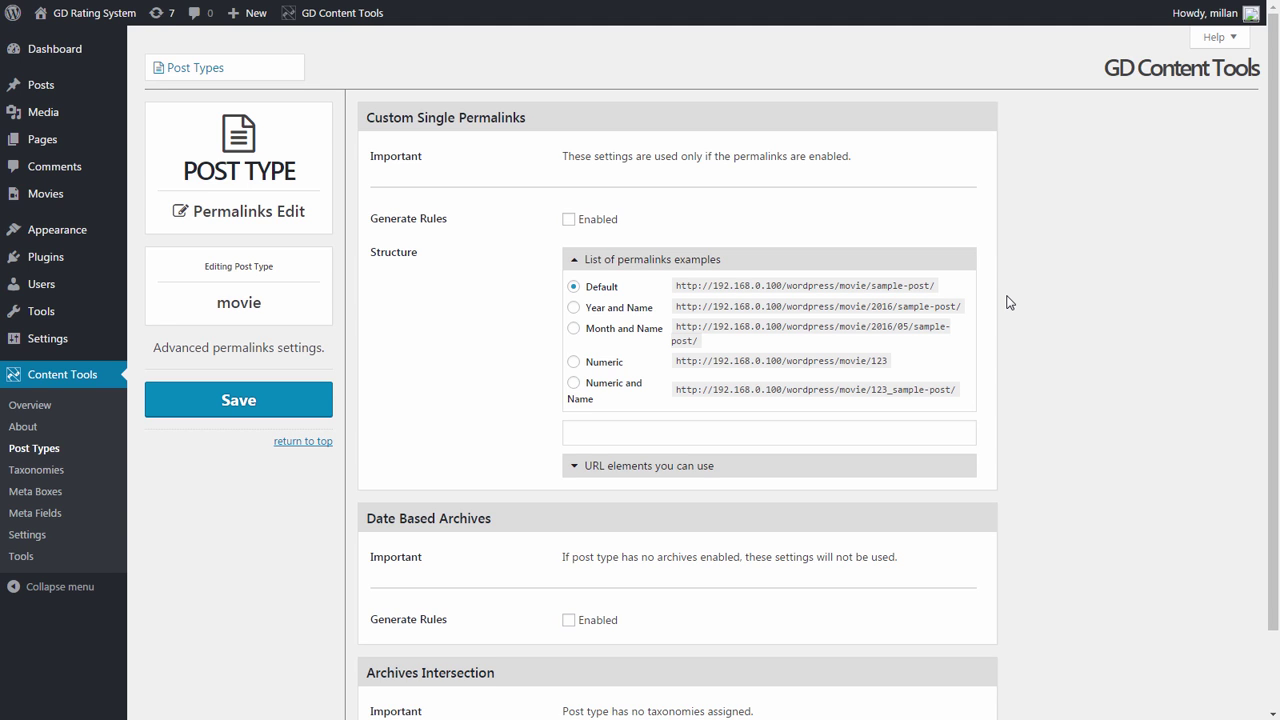
pyautogui.click(611, 222)
pyautogui.click(573, 328)
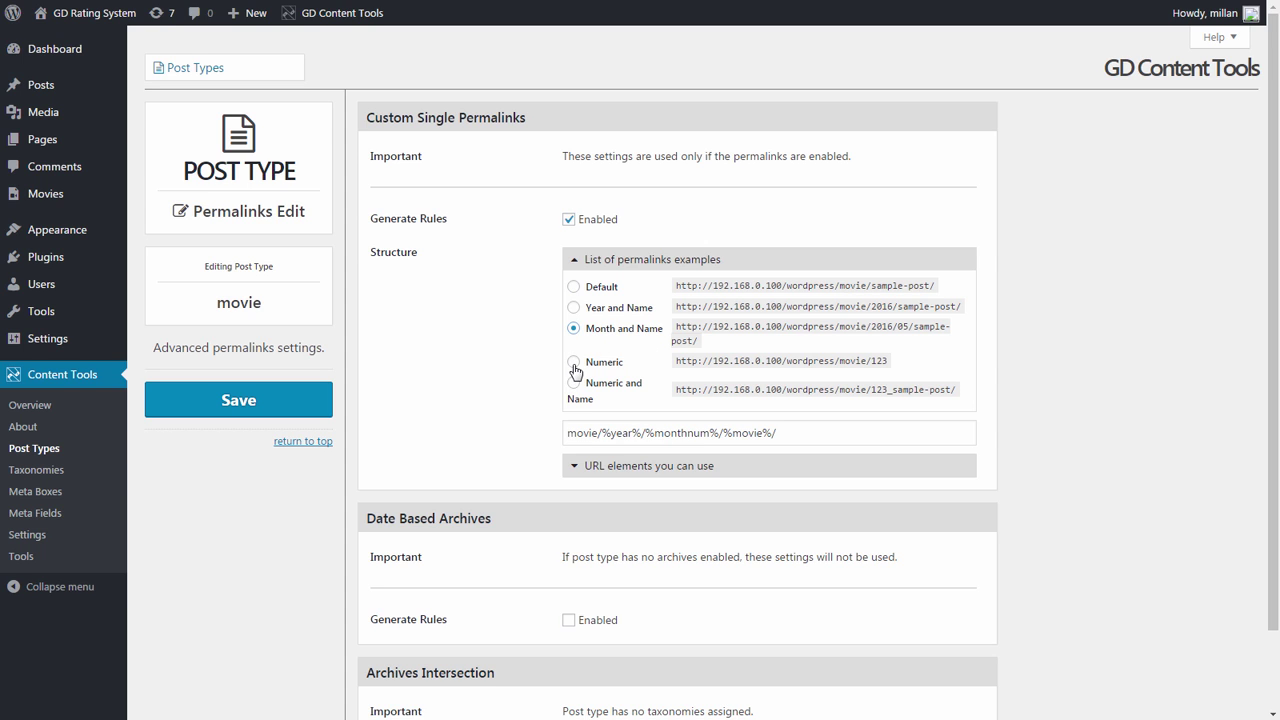
pyautogui.click(573, 362)
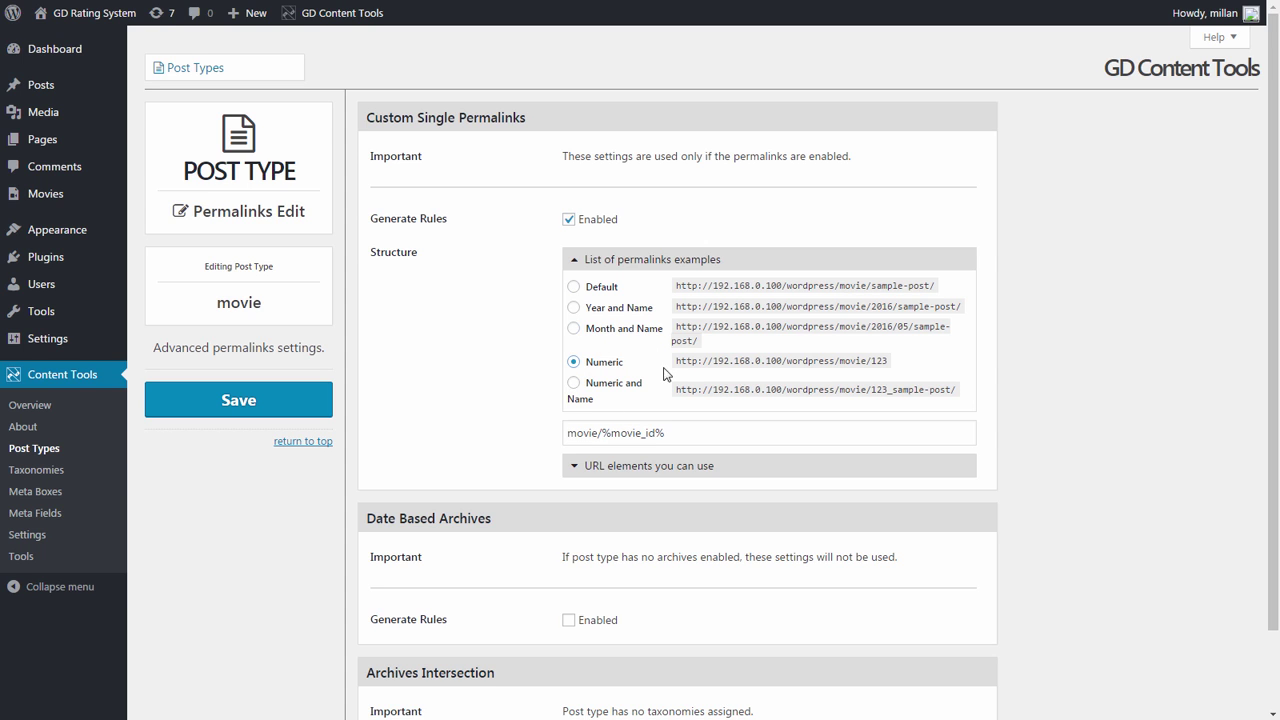
pyautogui.click(577, 466)
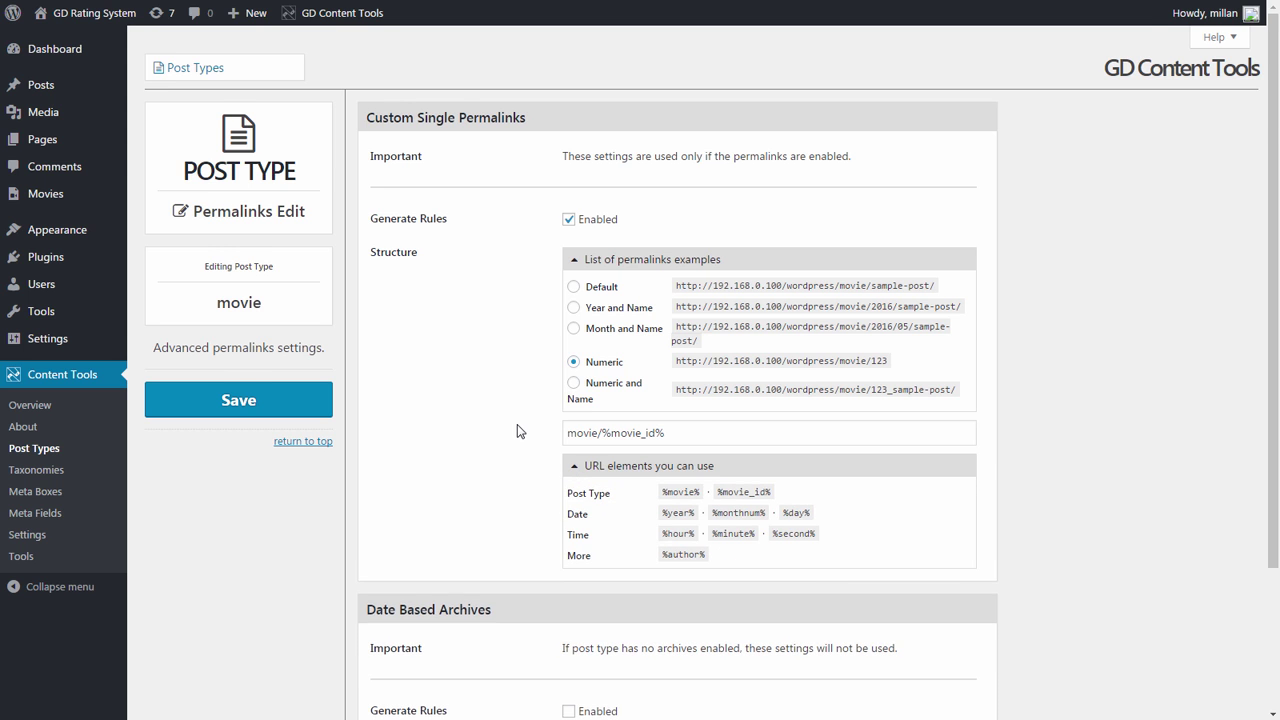
# - Enable rule generation for the movie post type's date-based archives and save the permalink settings
pyautogui.scroll(-3, 517, 424)
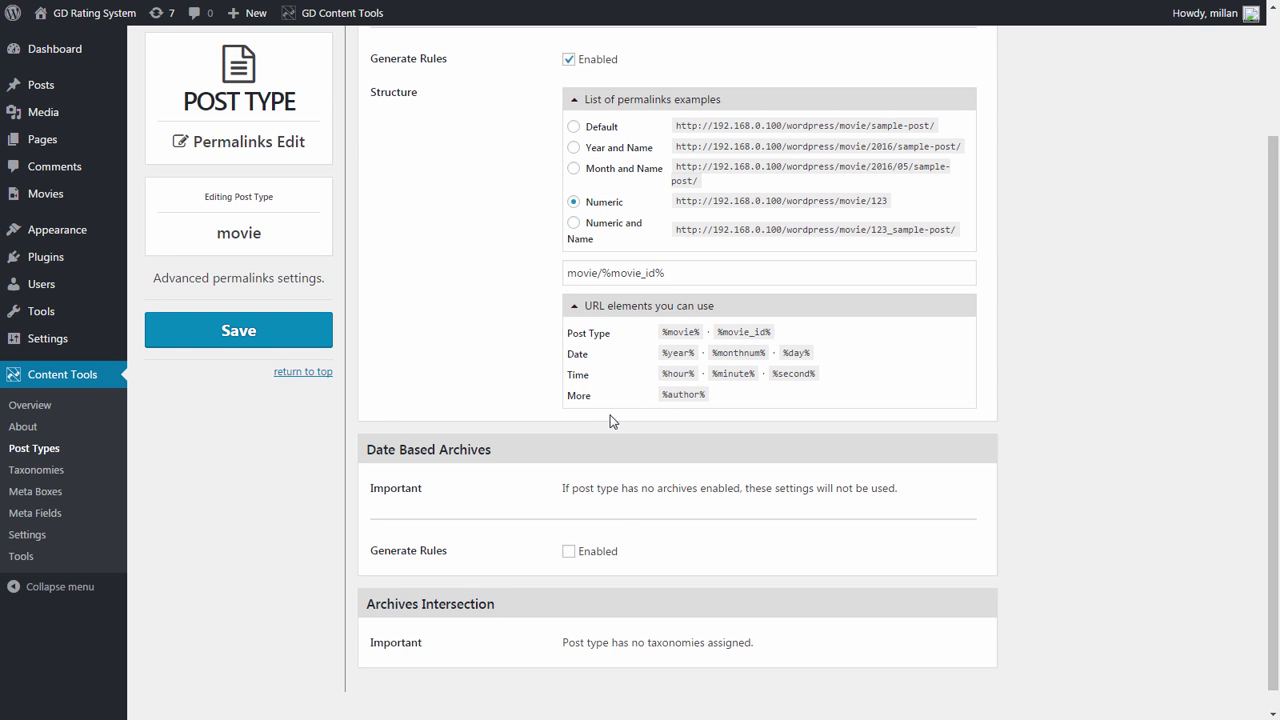
pyautogui.click(591, 553)
pyautogui.scroll(3, 768, 503)
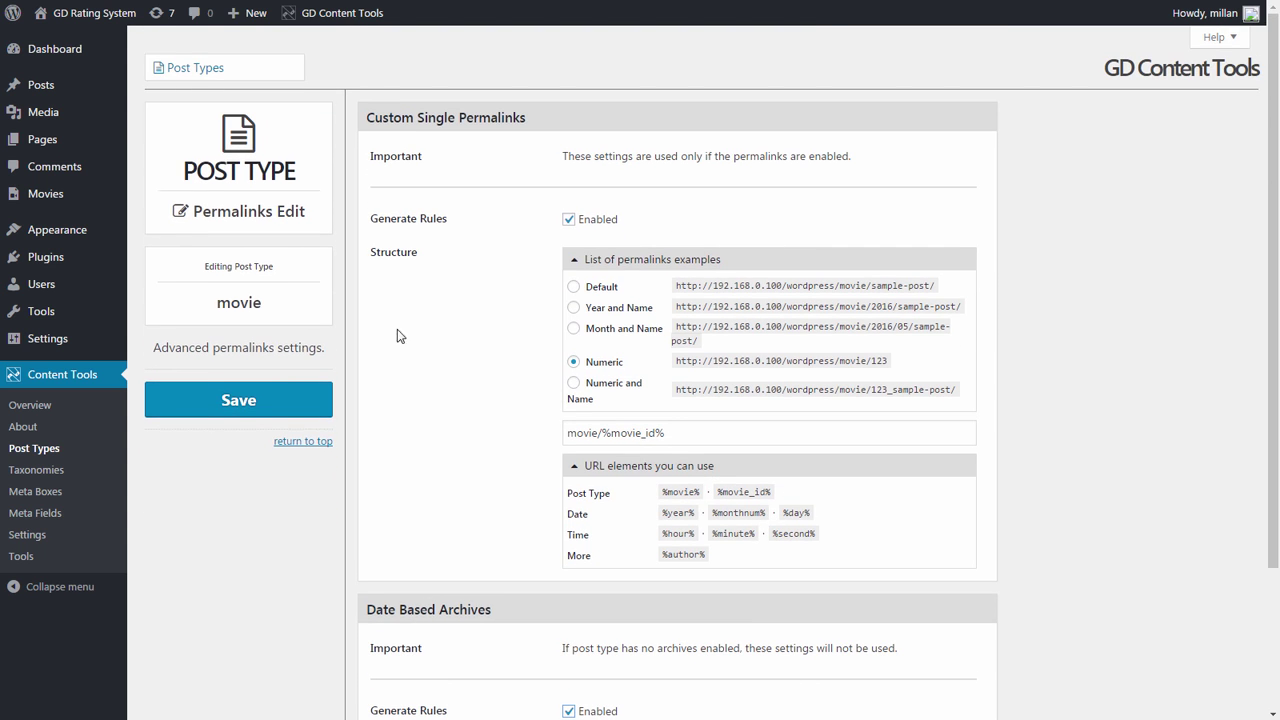
pyautogui.click(258, 412)
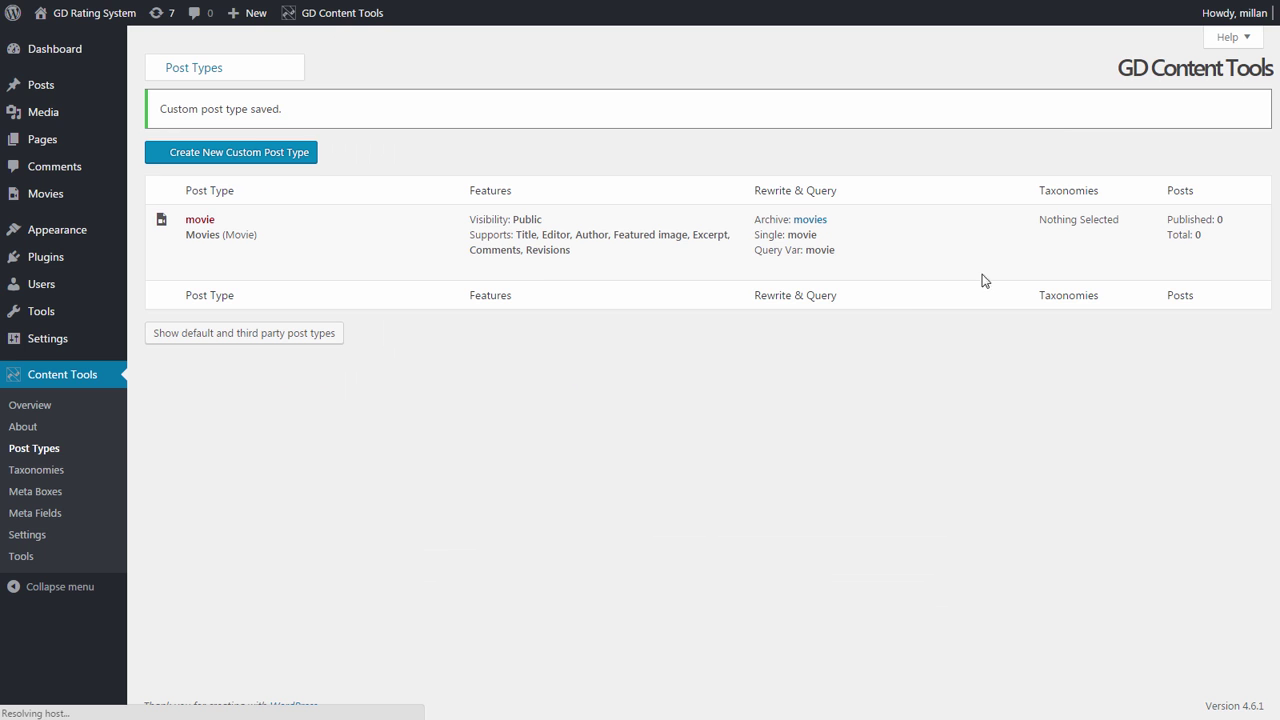
# - Examine the taxonomies that can be assigned to the movie post type and return to the post types list
pyautogui.moveTo(1104, 222)
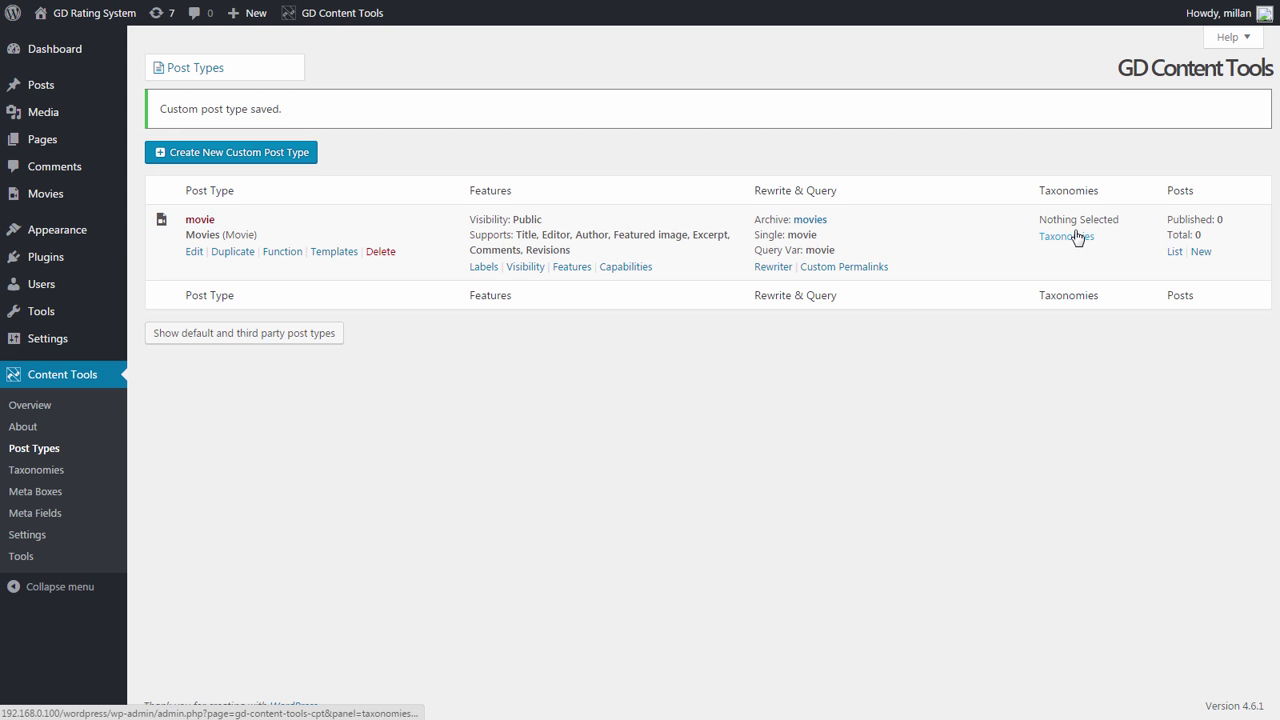
pyautogui.click(1074, 240)
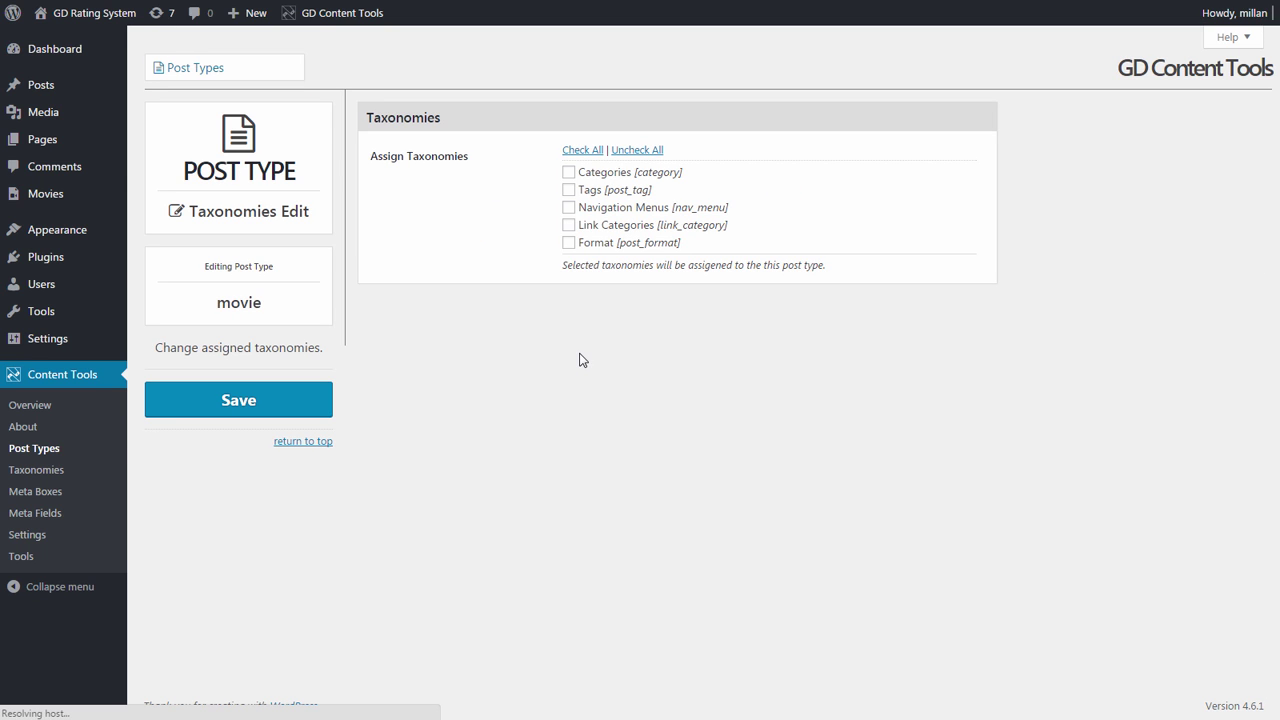
pyautogui.click(36, 450)
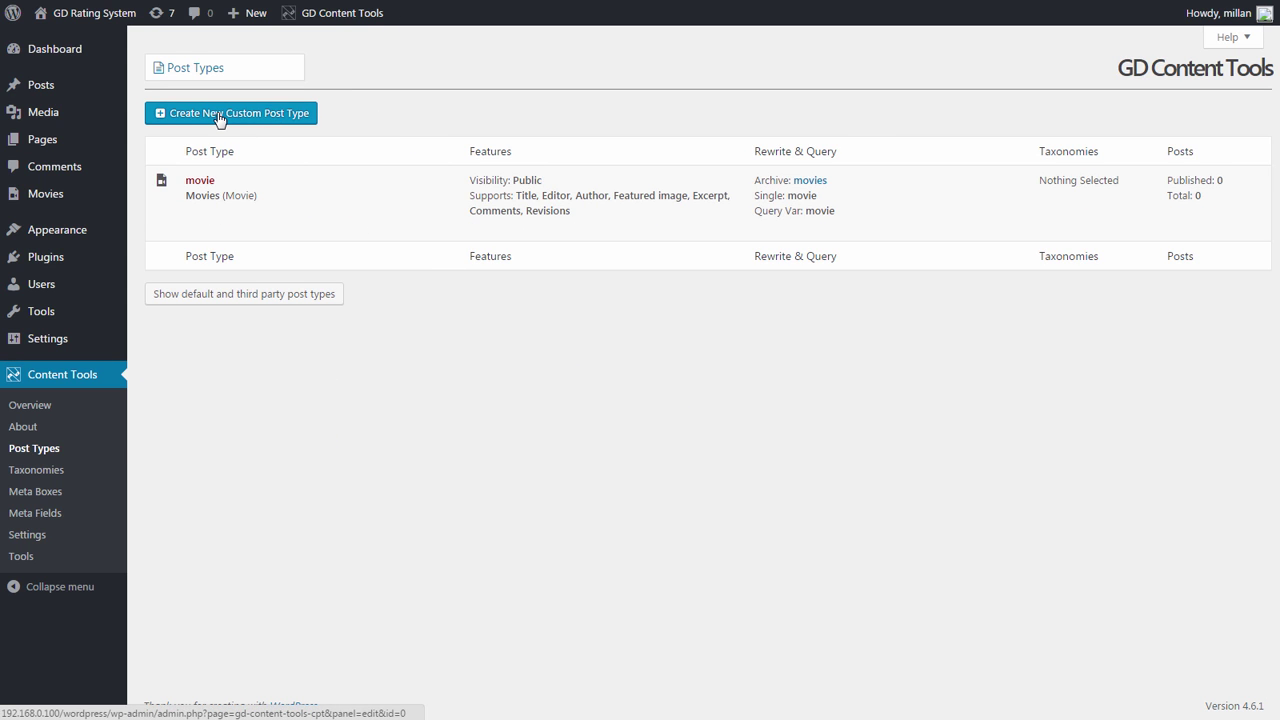
# - Among the default post types, try unassigning Categories from post with Override Taxonomies and Clear Taxonomies enabled
pyautogui.click(331, 301)
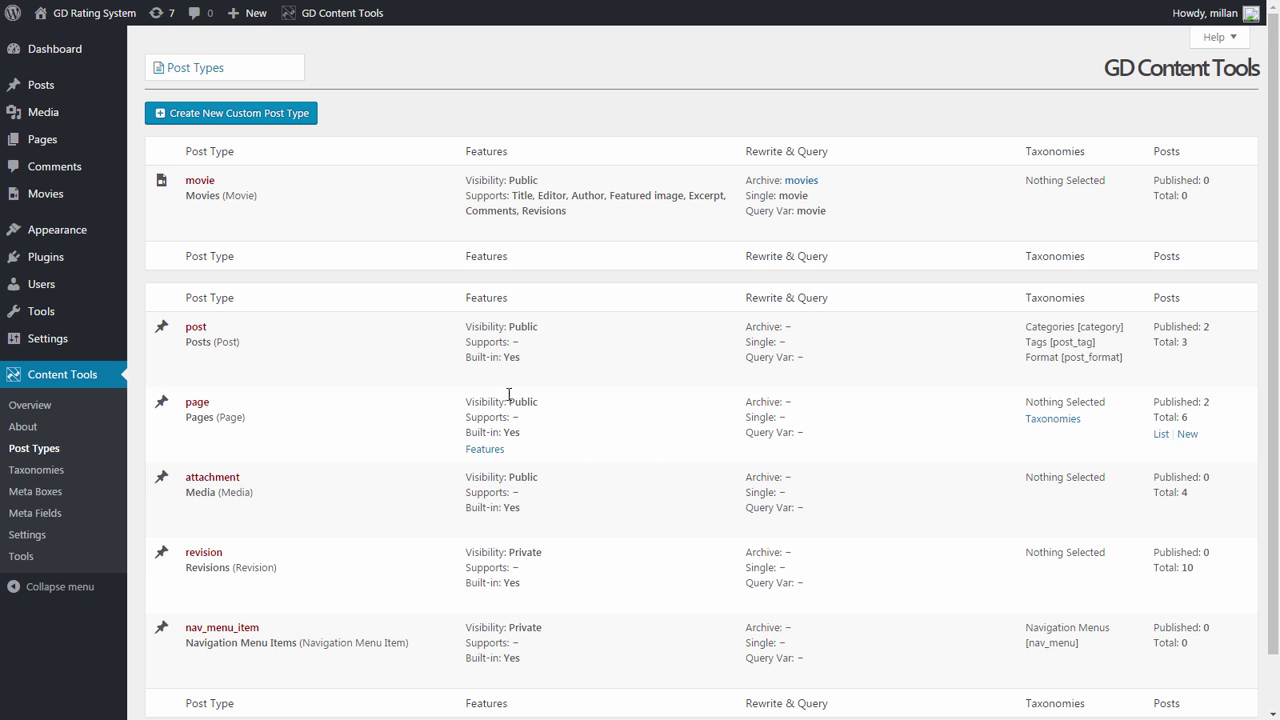
pyautogui.moveTo(497, 376)
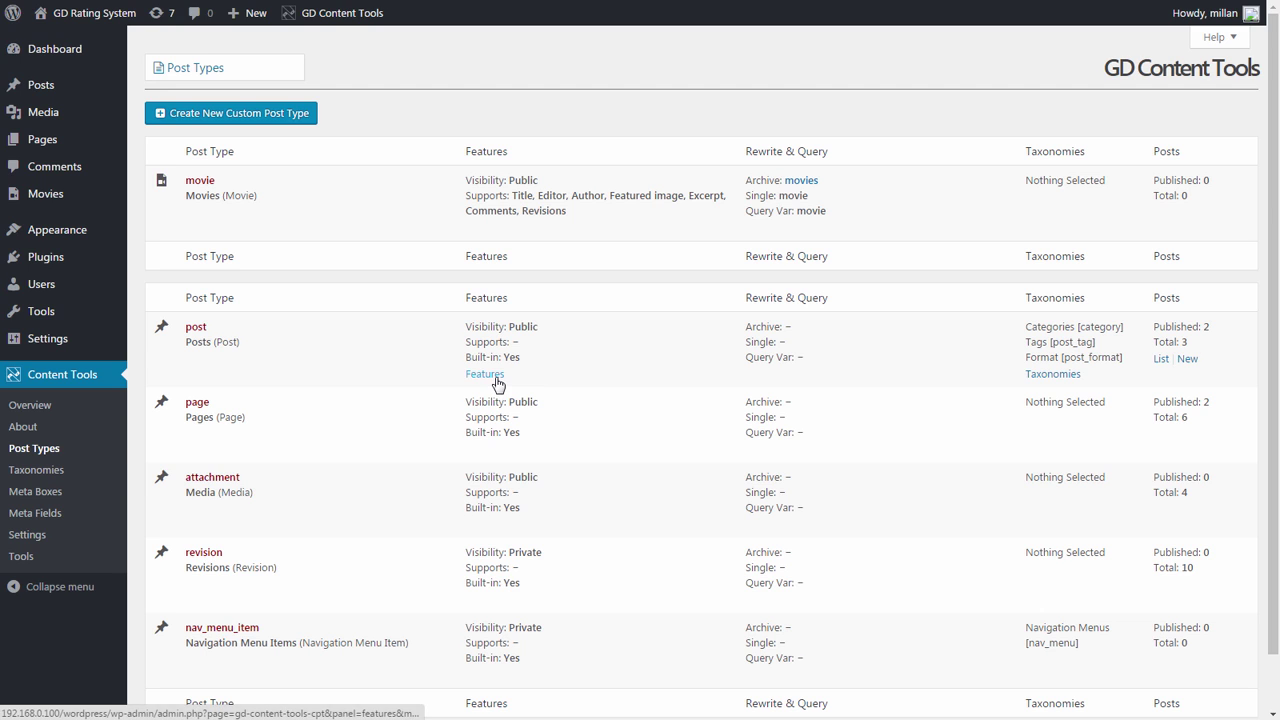
pyautogui.click(1047, 376)
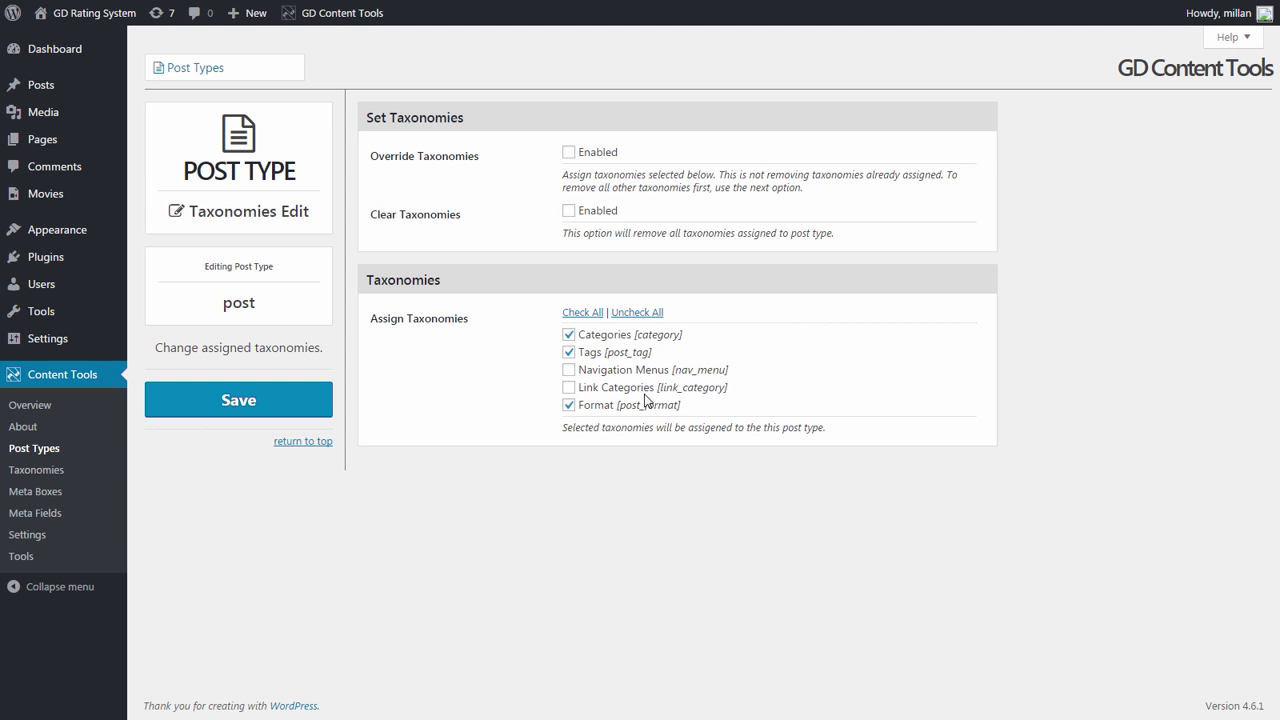
pyautogui.click(597, 340)
pyautogui.moveTo(68, 92)
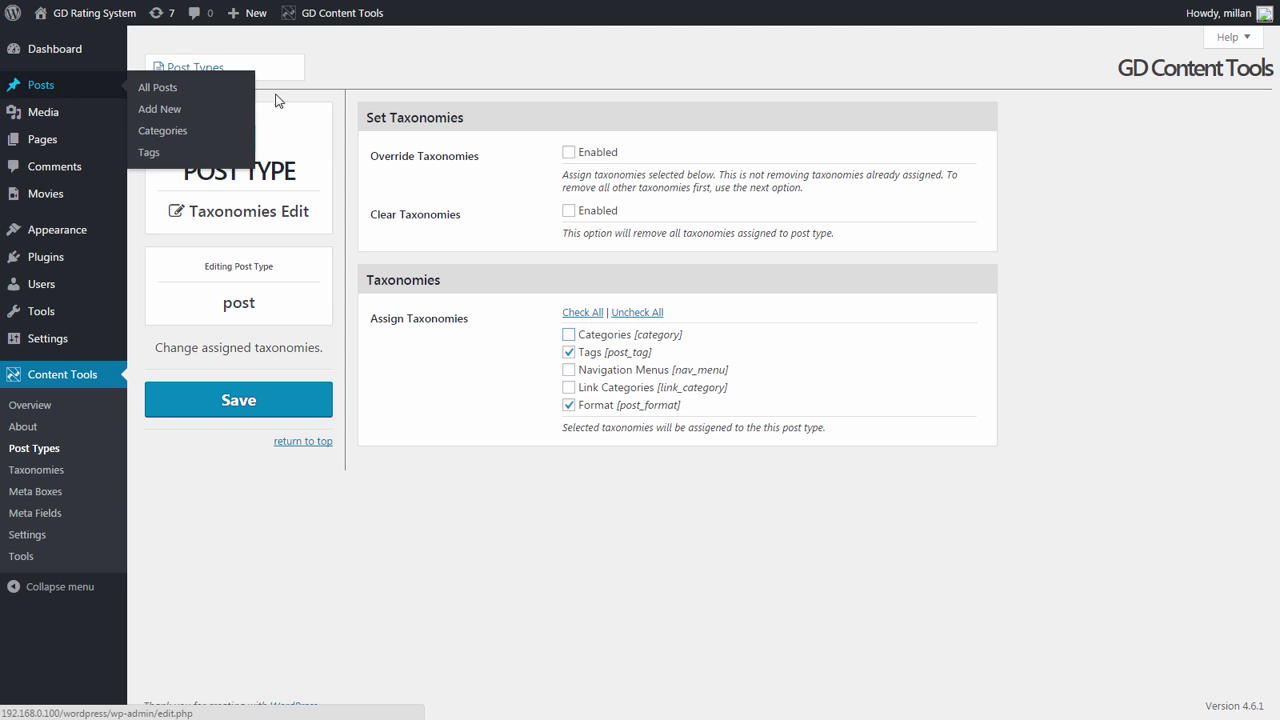
pyautogui.click(598, 211)
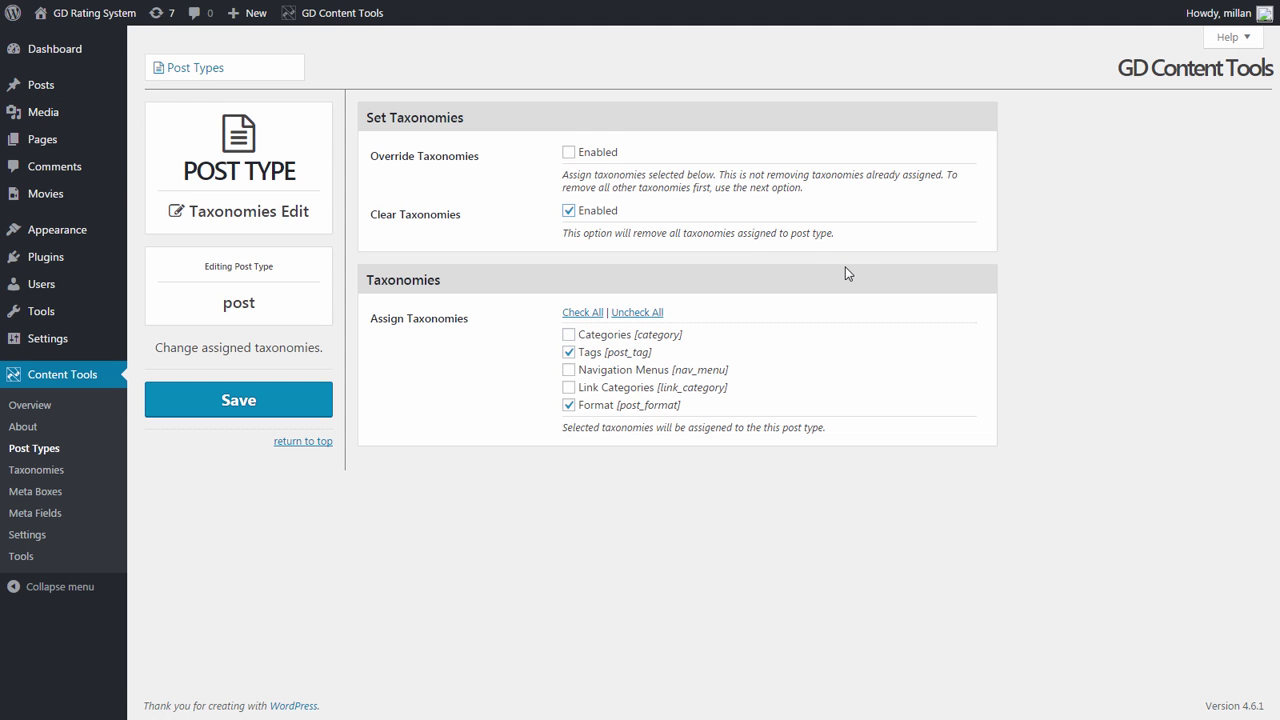
pyautogui.click(572, 155)
pyautogui.moveTo(88, 88)
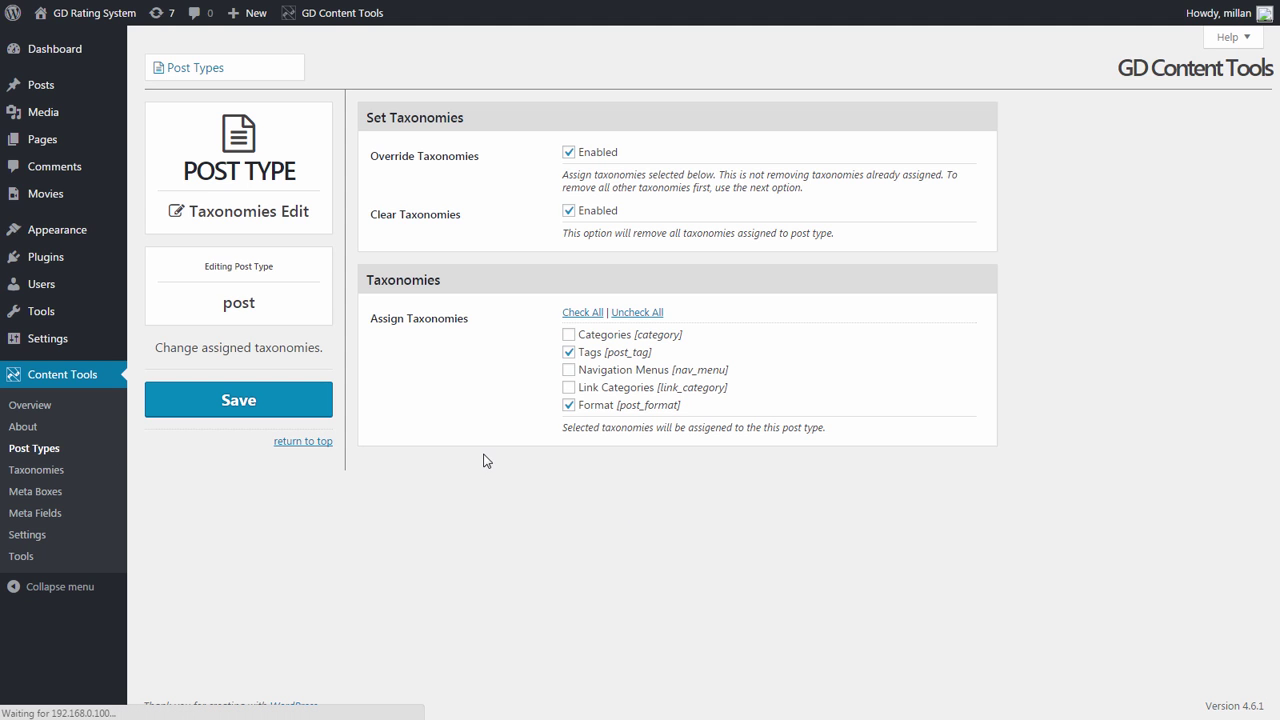
# - Show the default and third-party post types in the list and examine the settings available for each
pyautogui.click(257, 297)
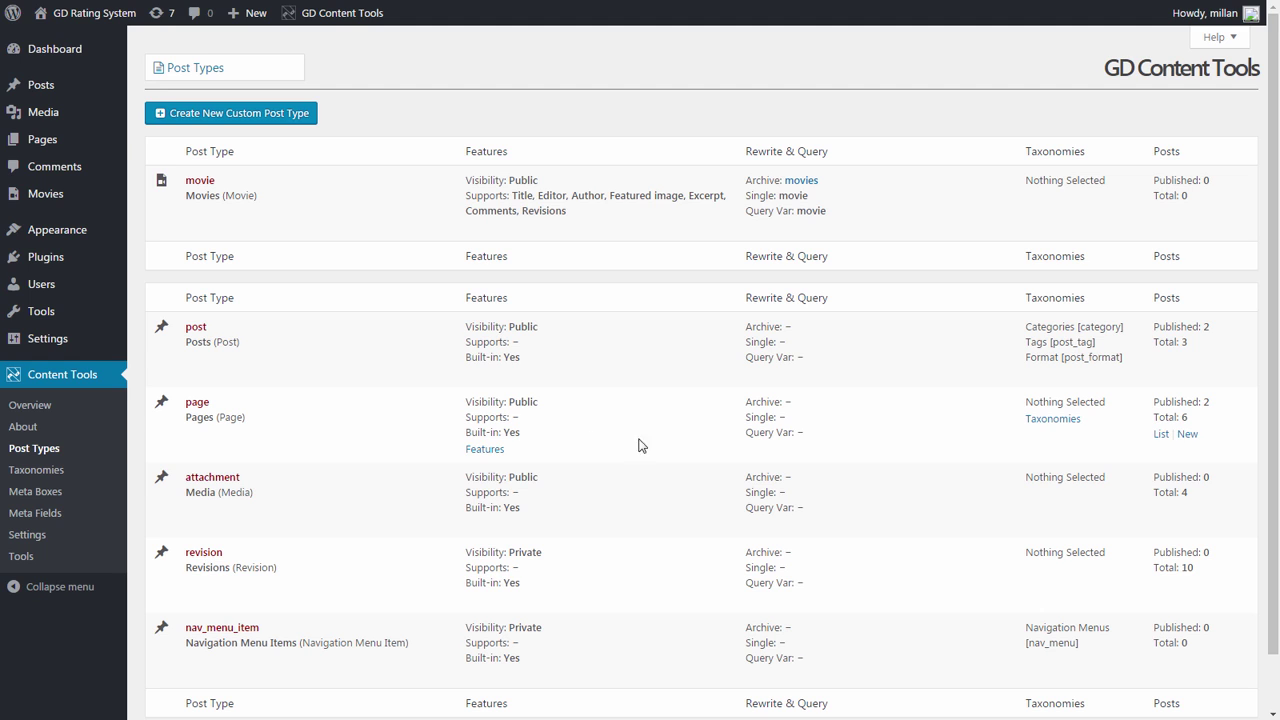
pyautogui.moveTo(560, 530)
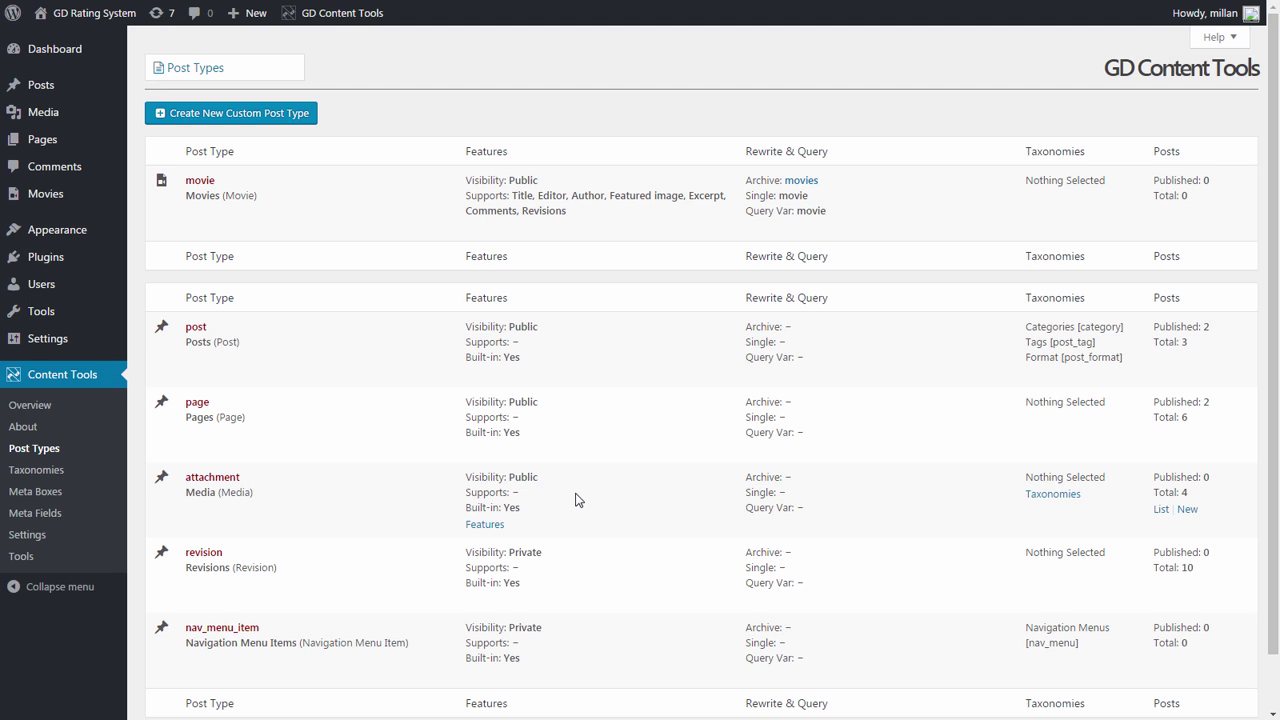
pyautogui.moveTo(211, 384)
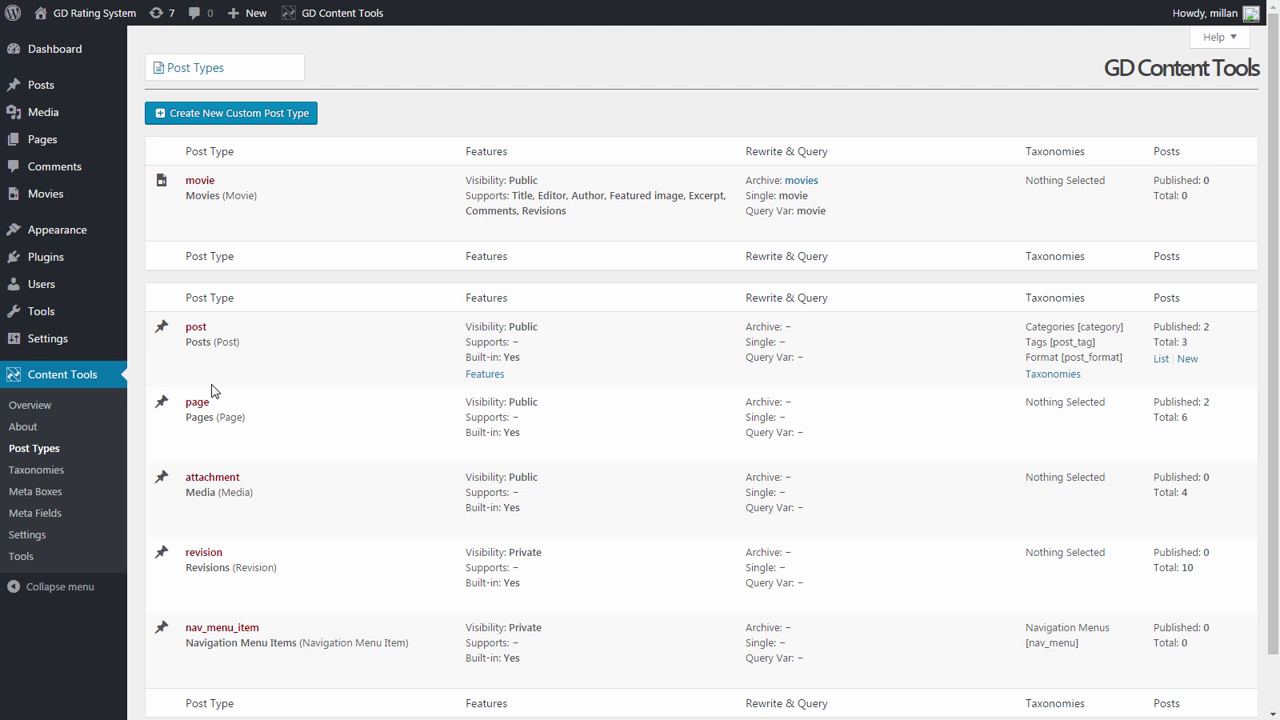